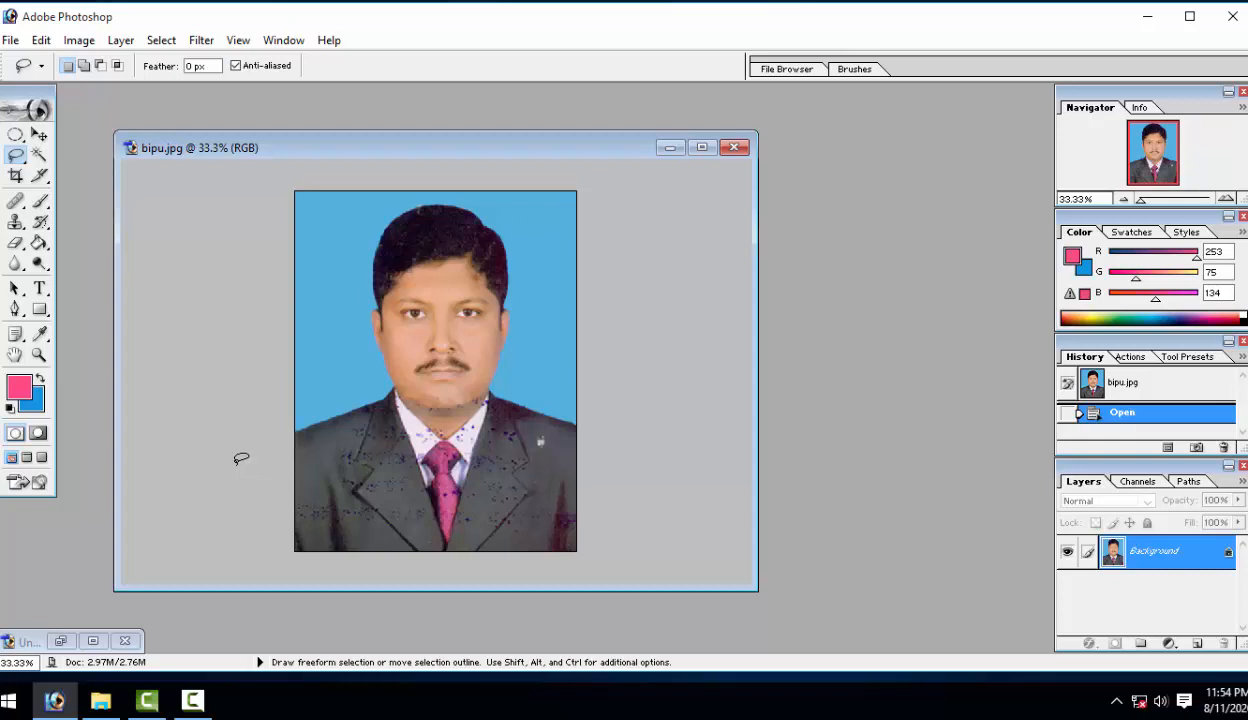
# Select the blue background wedge between the shoulder and hair on the portrait's left side with the freehand Lasso tool.
pyautogui.click(15, 154)
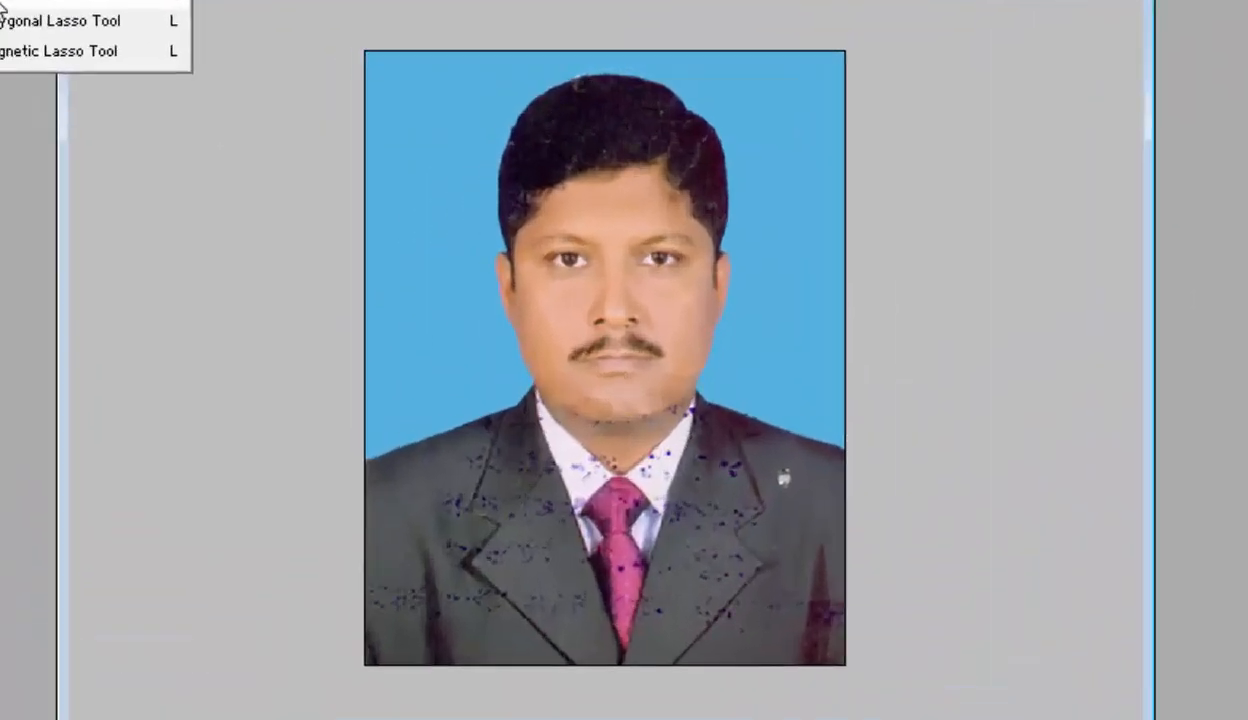
pyautogui.click(175, 362)
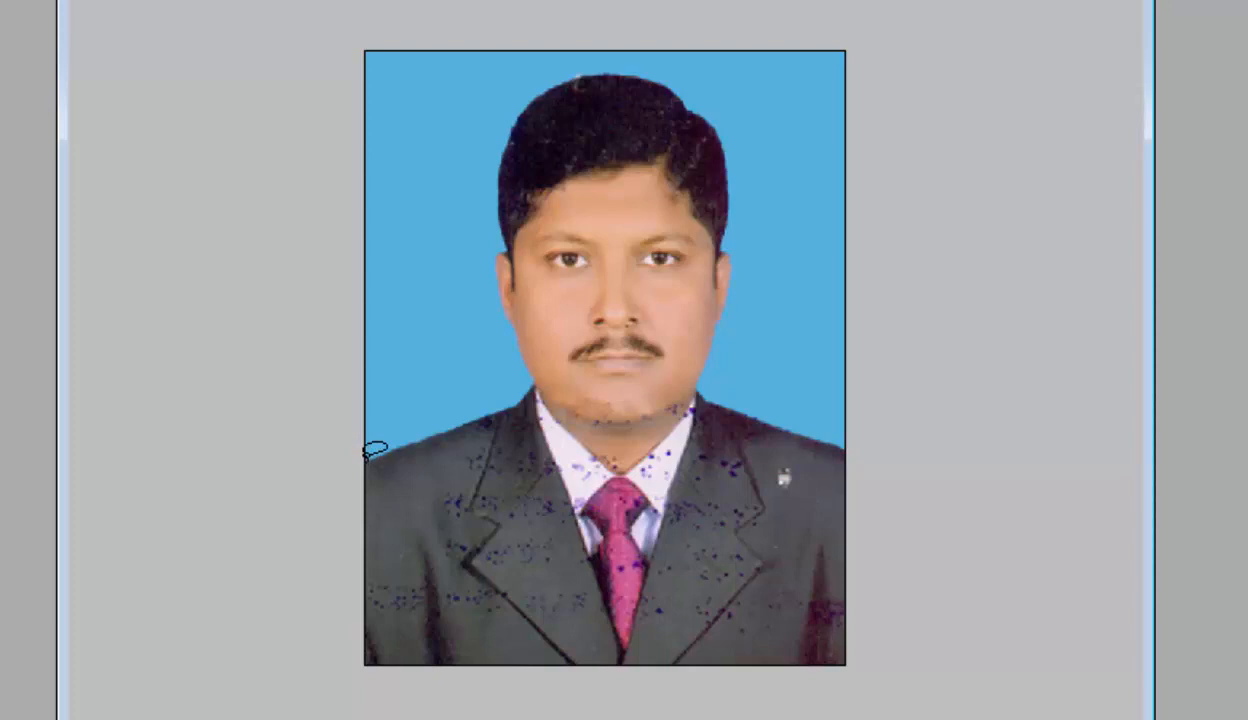
pyautogui.moveTo(365, 457)
pyautogui.mouseDown()
pyautogui.moveTo(498, 411)
pyautogui.moveTo(533, 380)
pyautogui.moveTo(489, 254)
pyautogui.moveTo(501, 242)
pyautogui.moveTo(495, 162)
pyautogui.moveTo(541, 87)
pyautogui.mouseUp()
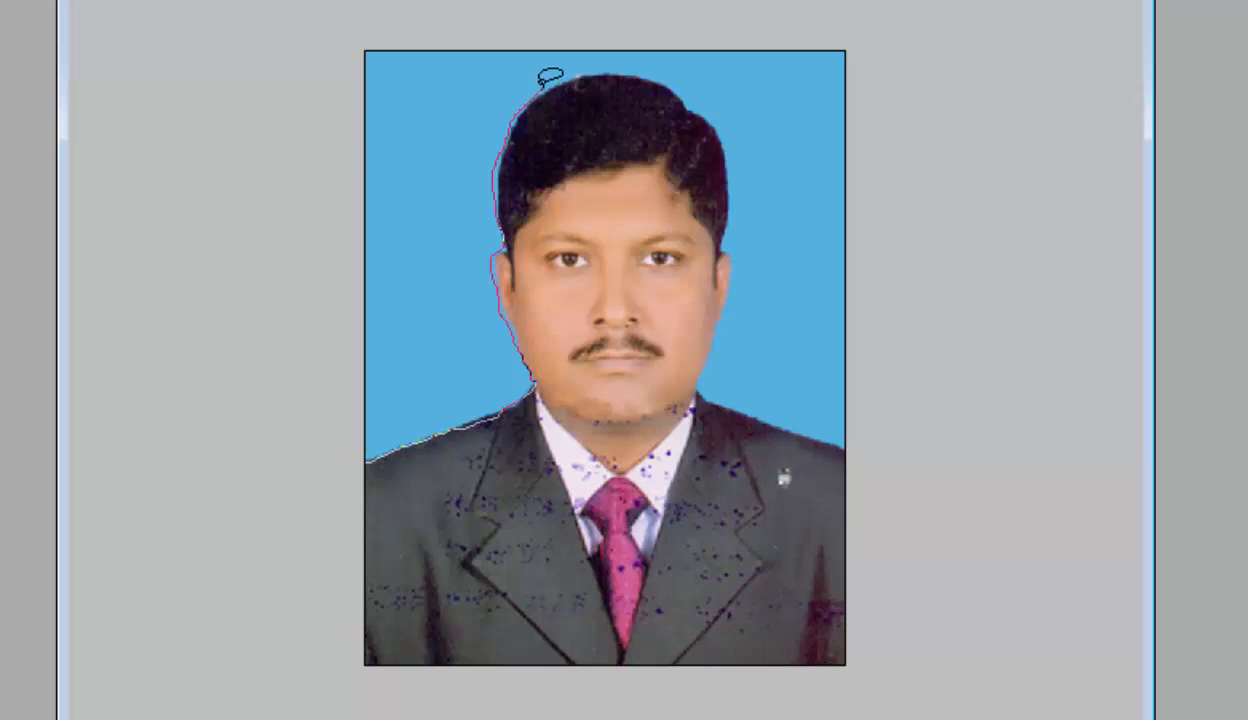
pyautogui.moveTo(541, 87); pyautogui.dragTo(541, 87)
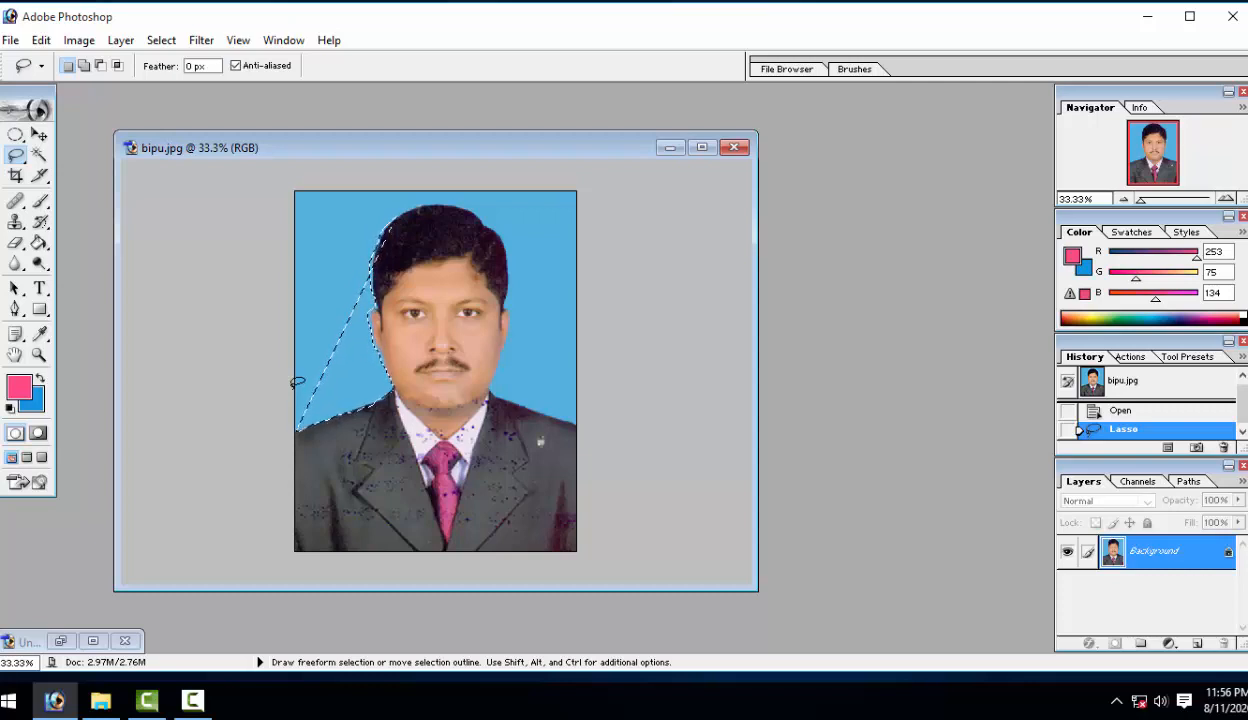
# Try clearing the lassoed area to the background color and filling it with the foreground color, and undo both changes.
pyautogui.press('Delete')
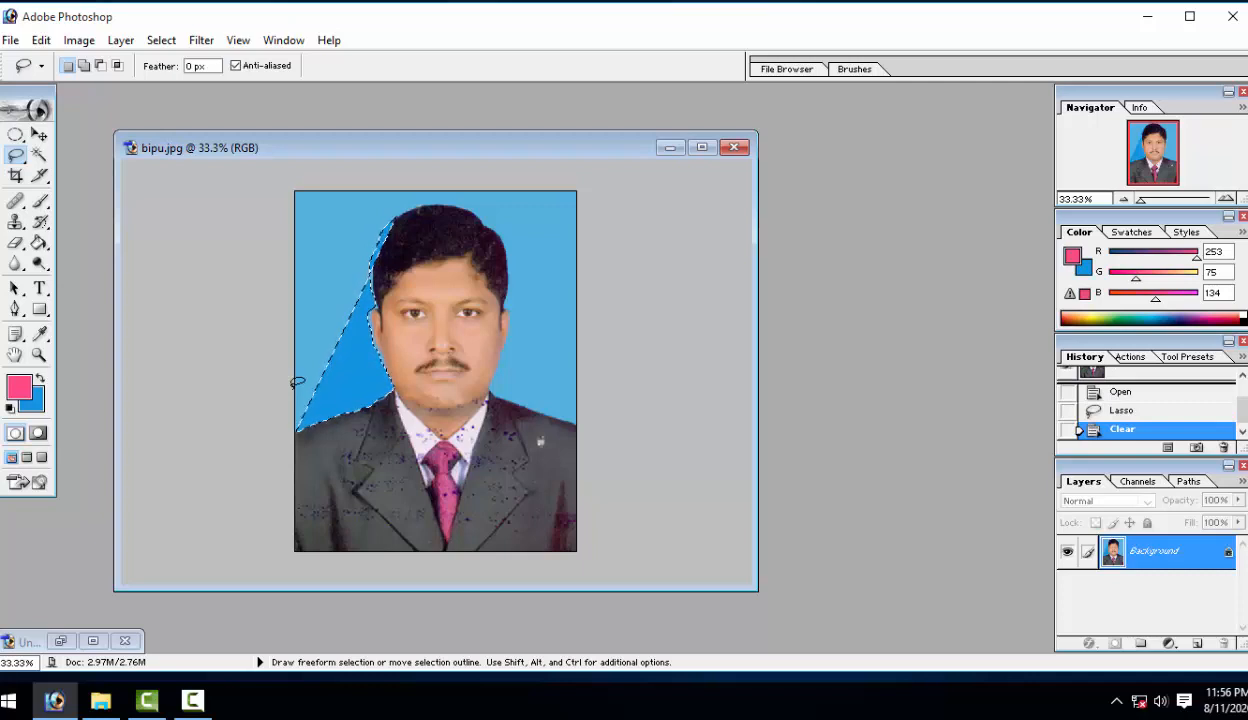
pyautogui.press('alt')
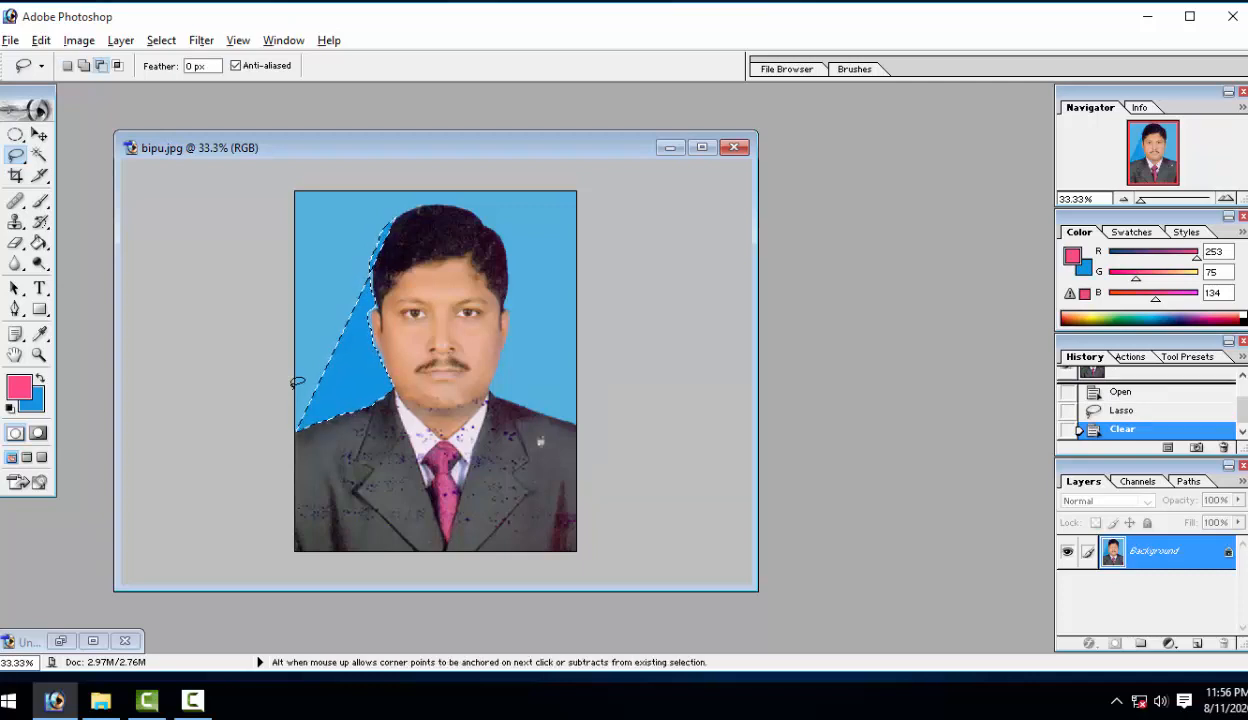
pyautogui.hotkey('alt', 'BackSpace')
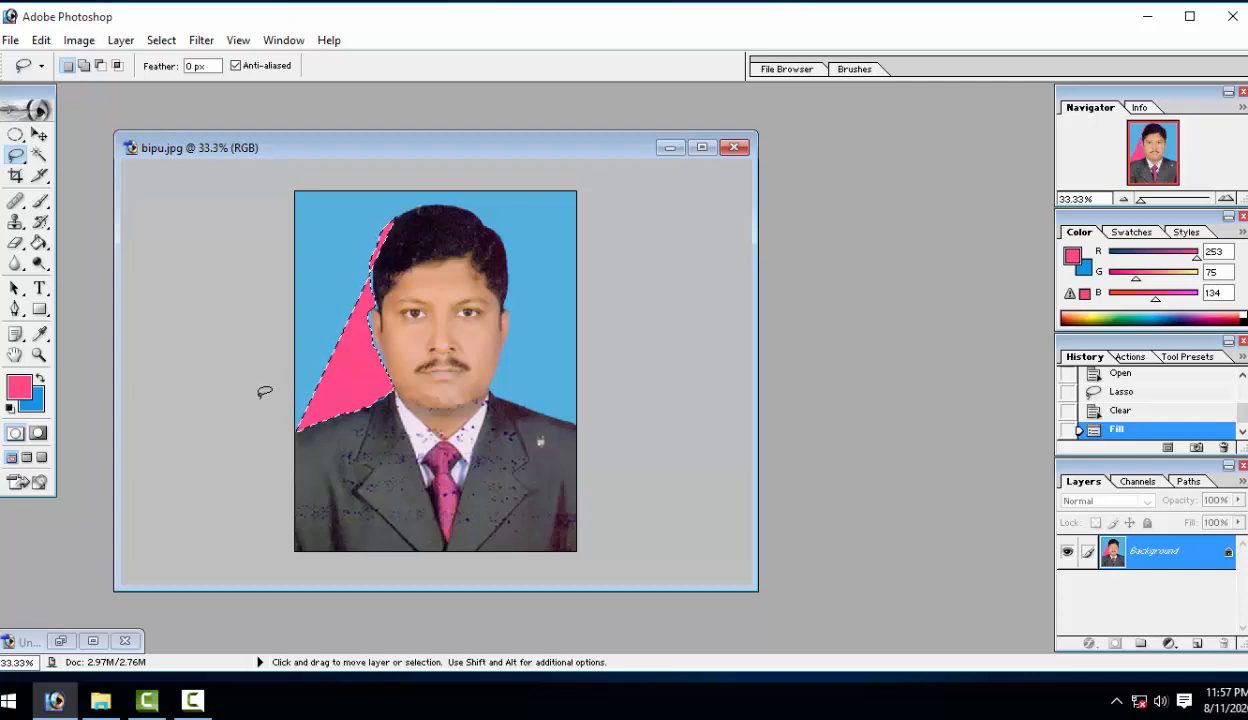
pyautogui.hotkey('ctrl', 'alt', 'z')
pyautogui.hotkey('ctrl', 'alt', 'z')
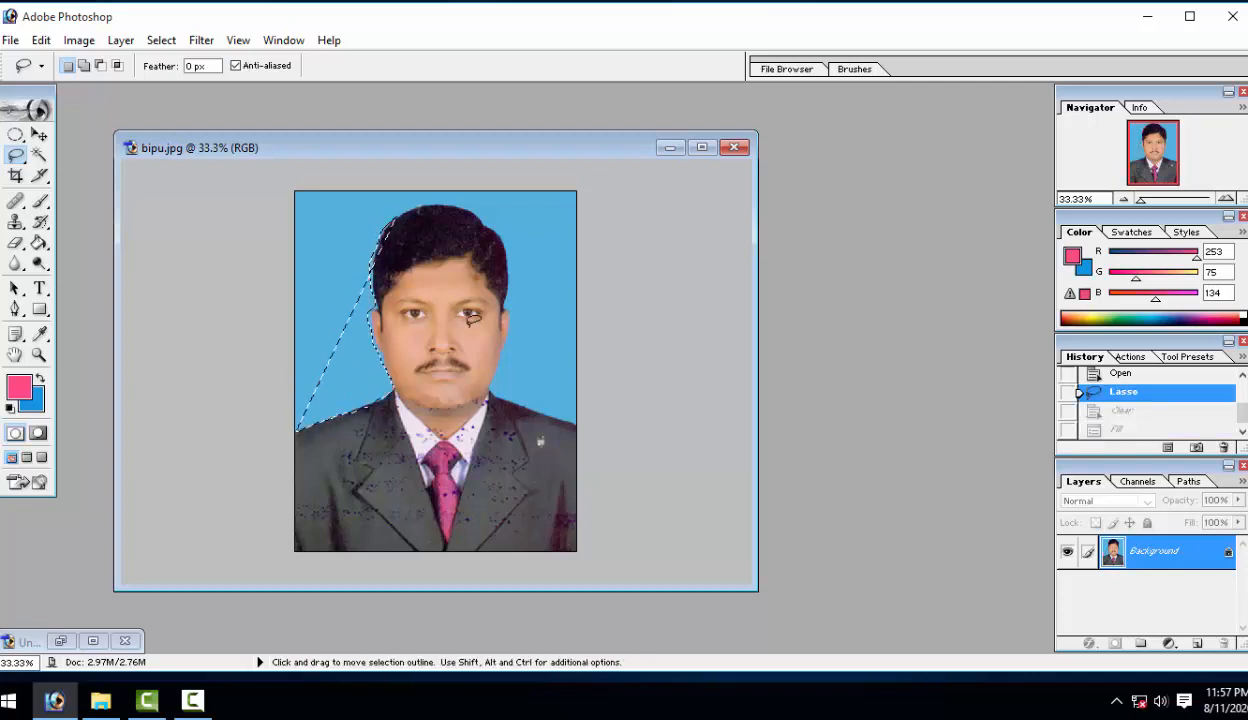
# Fill the lassoed area with the foreground color in Normal mode at 30% opacity, and deselect it.
pyautogui.click(41, 40)
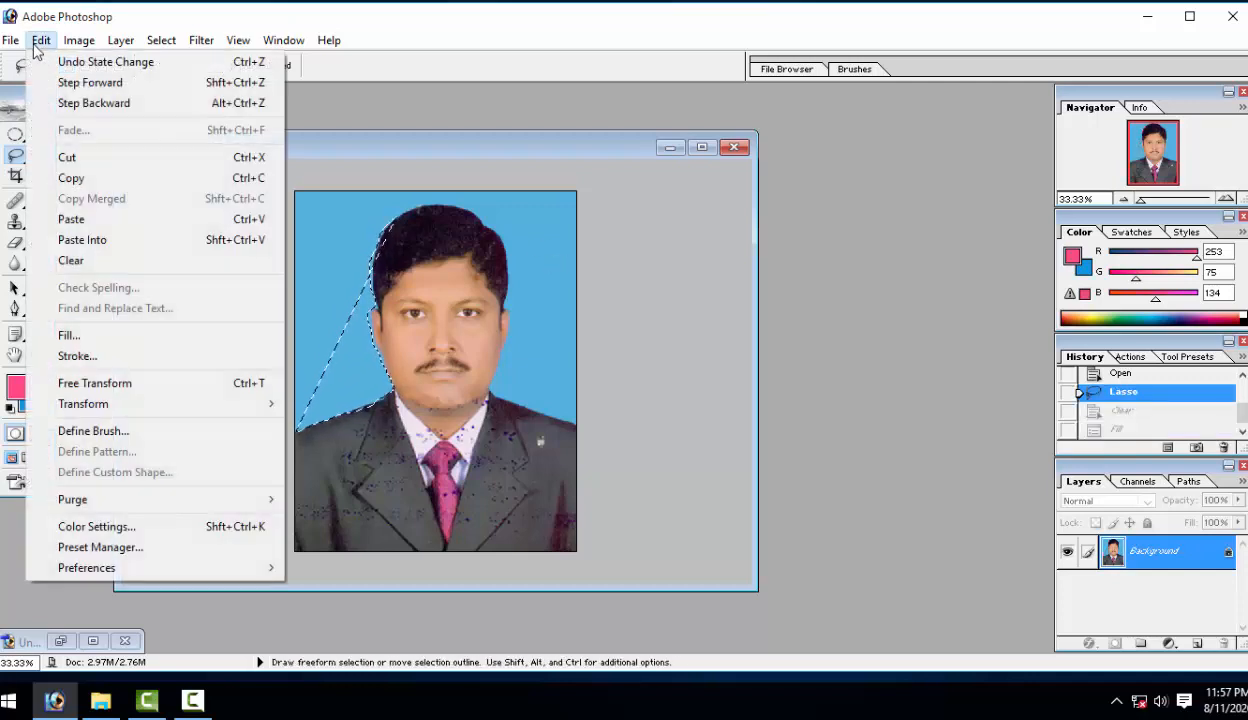
pyautogui.click(112, 338)
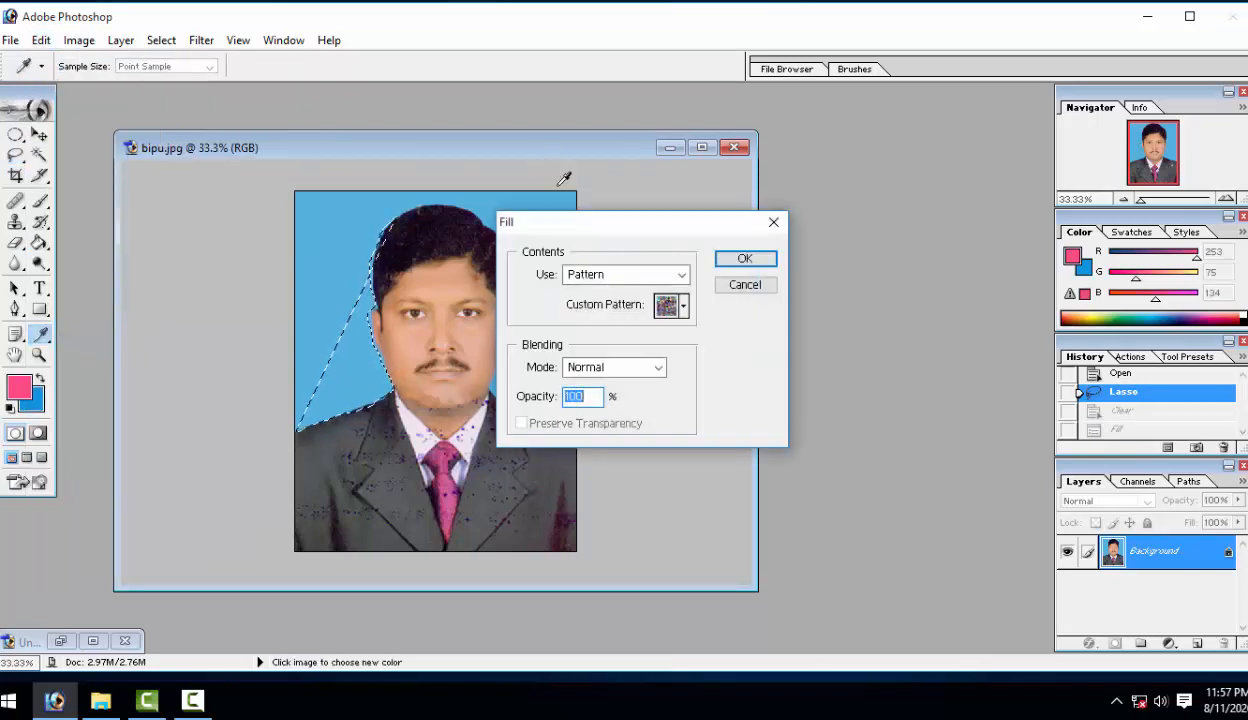
pyautogui.click(680, 274)
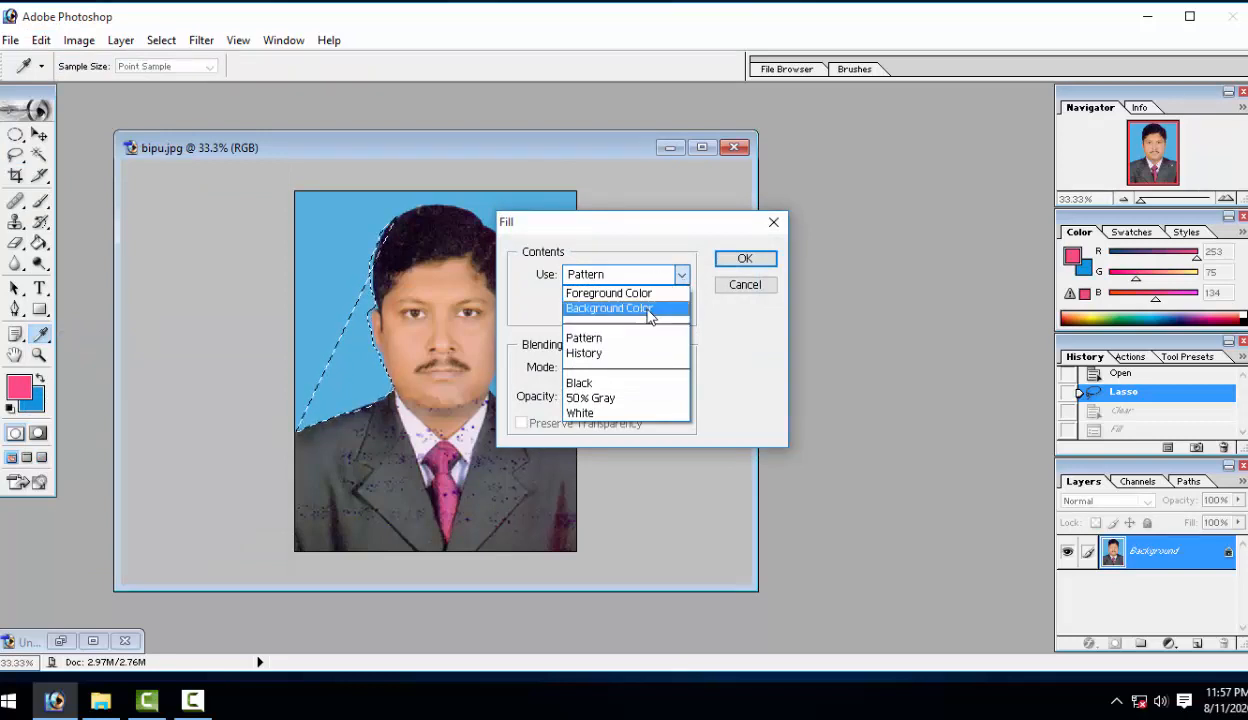
pyautogui.click(635, 293)
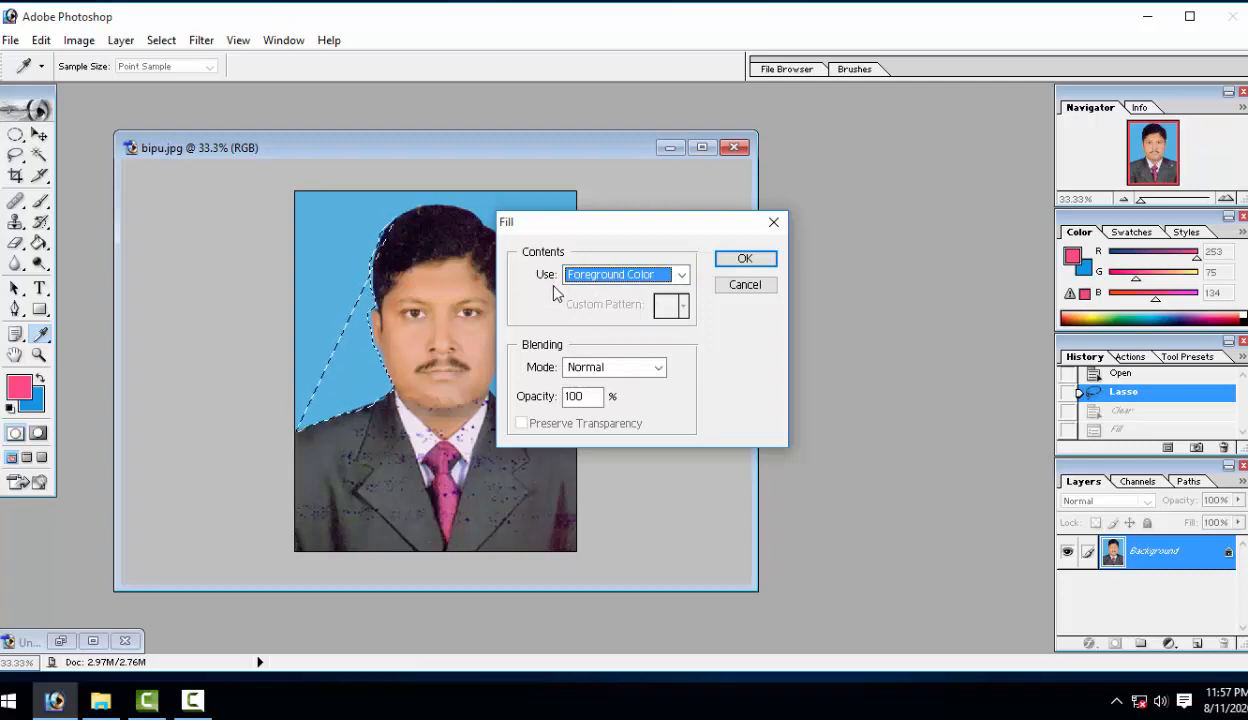
pyautogui.click(655, 276)
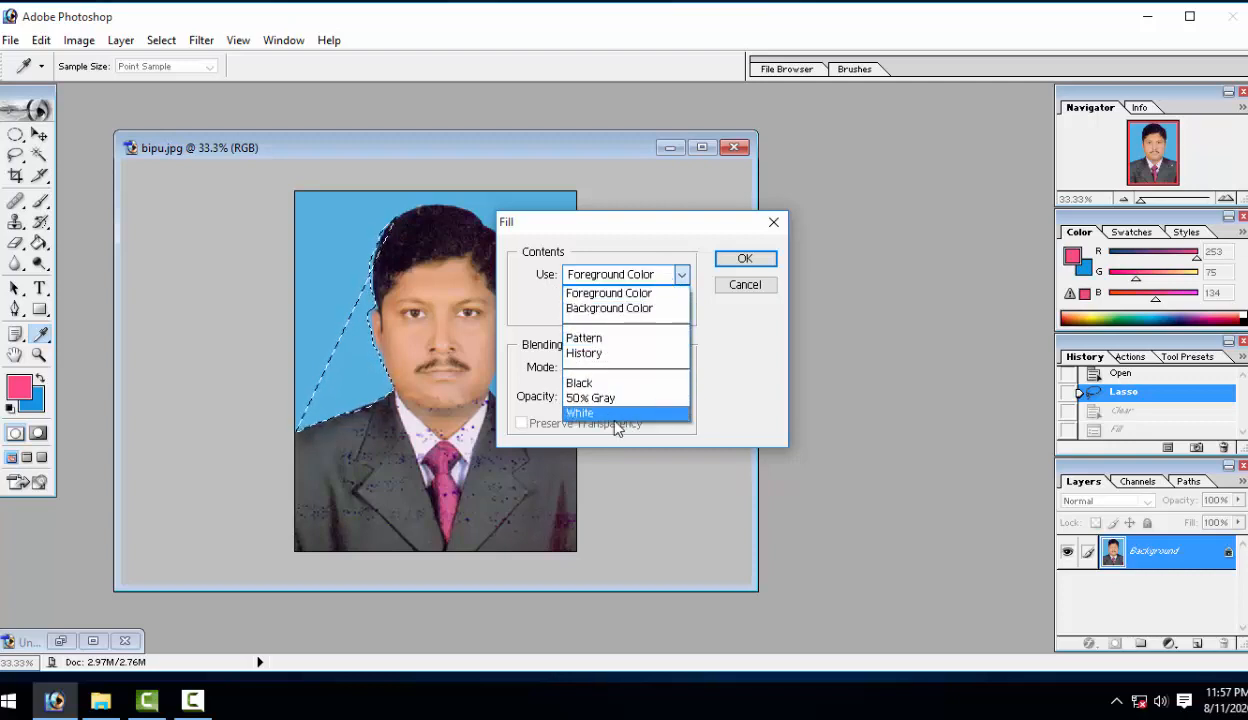
pyautogui.click(535, 312)
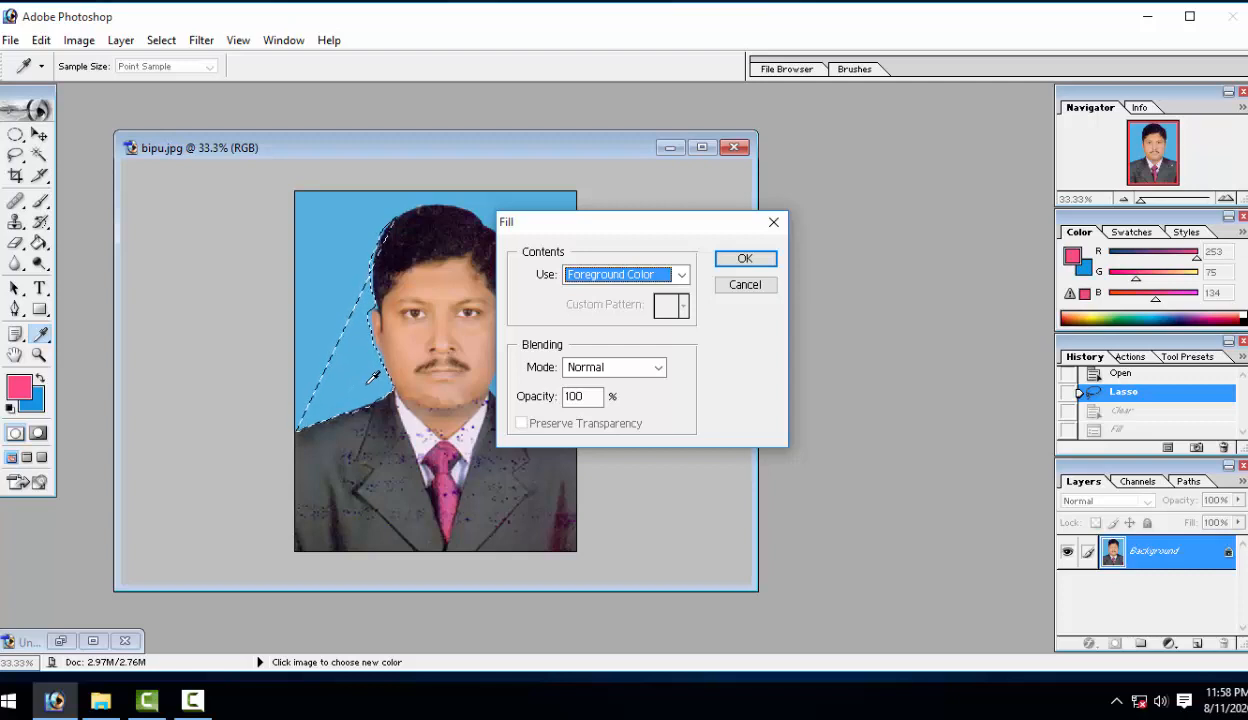
pyautogui.doubleClick(578, 396)
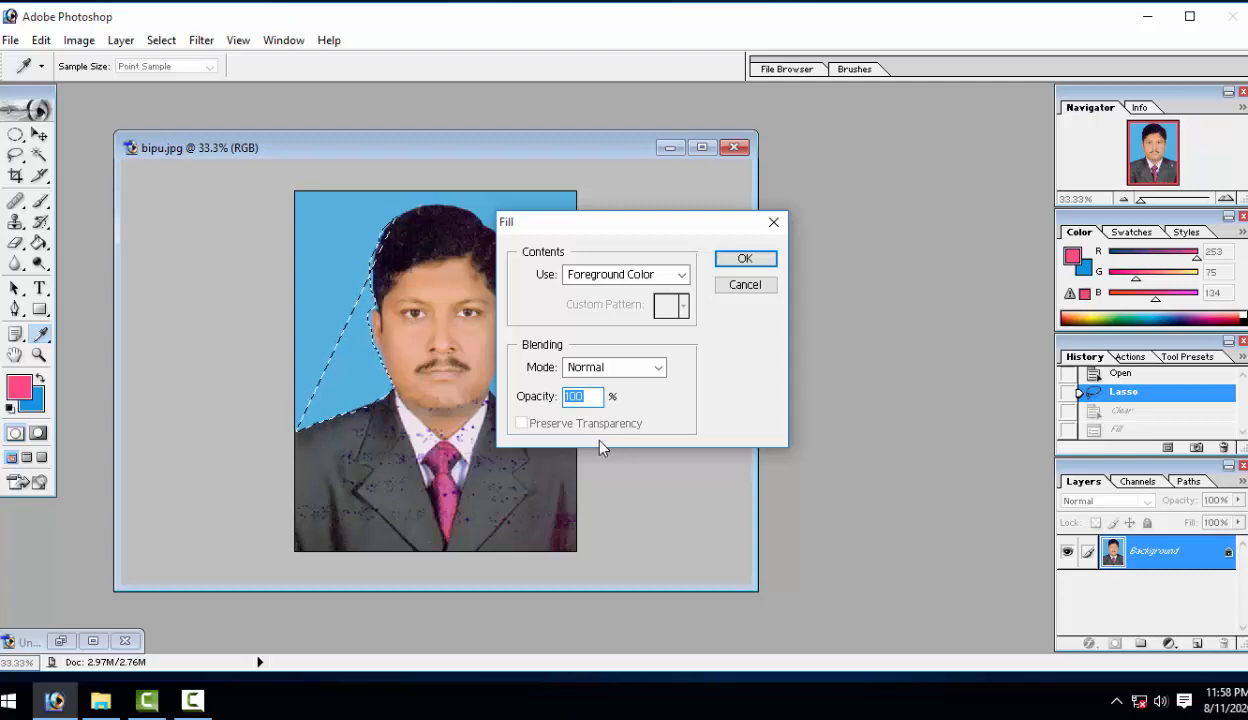
pyautogui.write('30')
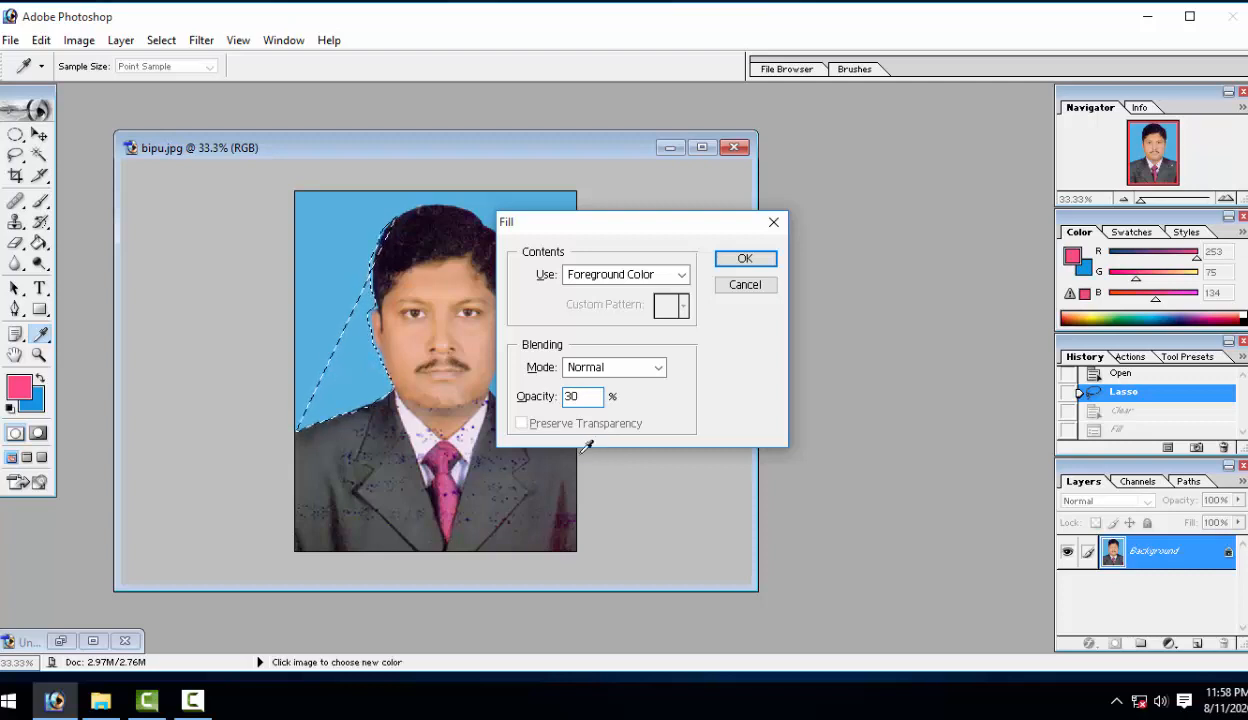
pyautogui.click(760, 259)
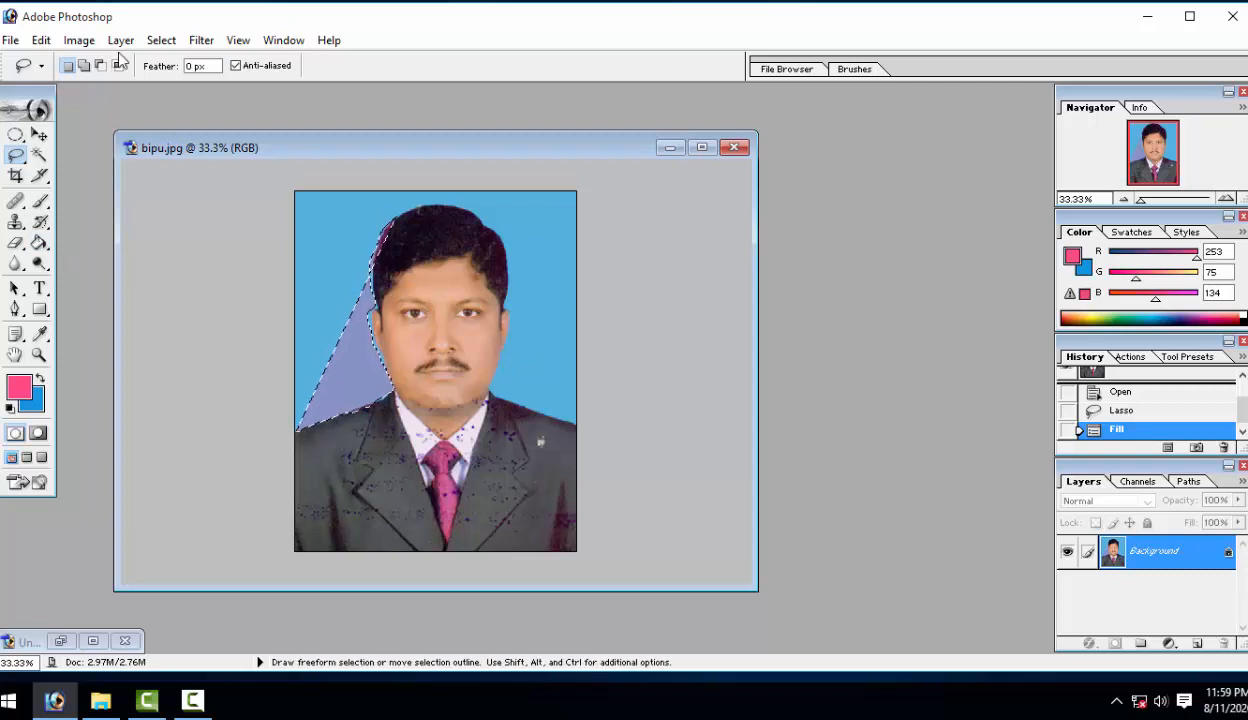
pyautogui.click(159, 40)
pyautogui.click(165, 82)
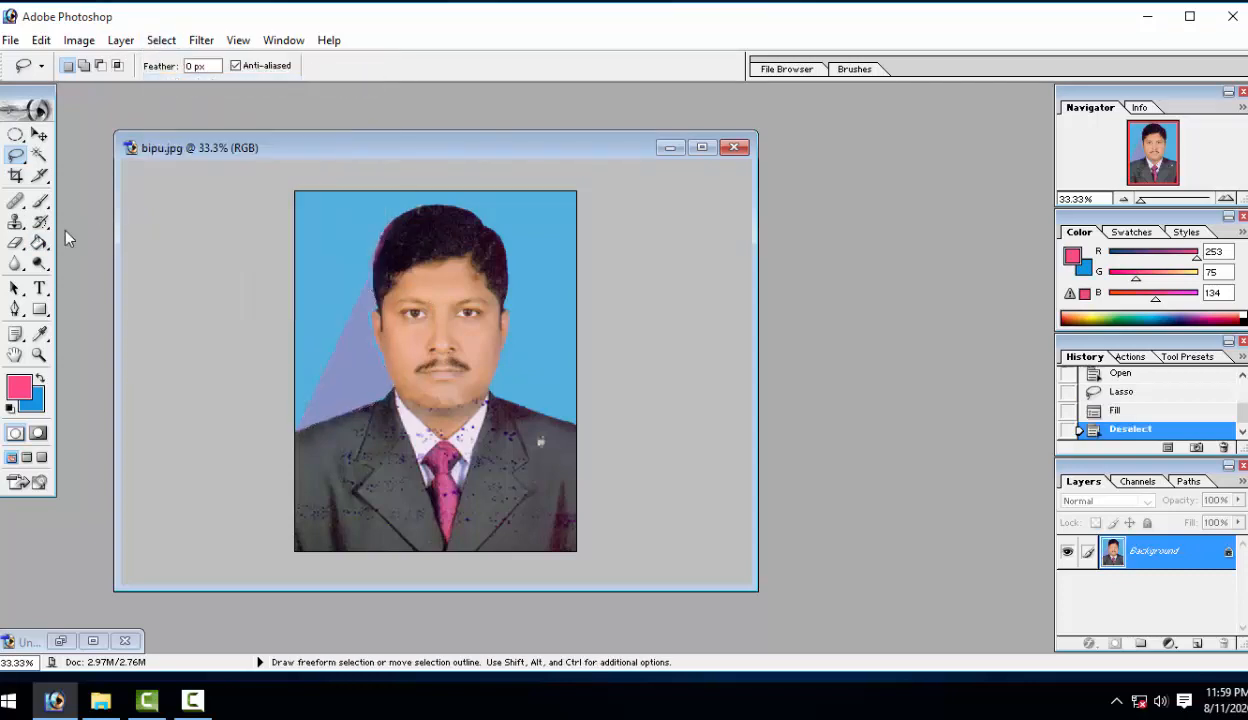
# Select the whole backdrop around the man with the Polygonal Lasso, fill it with the foreground color at 90% opacity, and deselect.
pyautogui.click(15, 157)
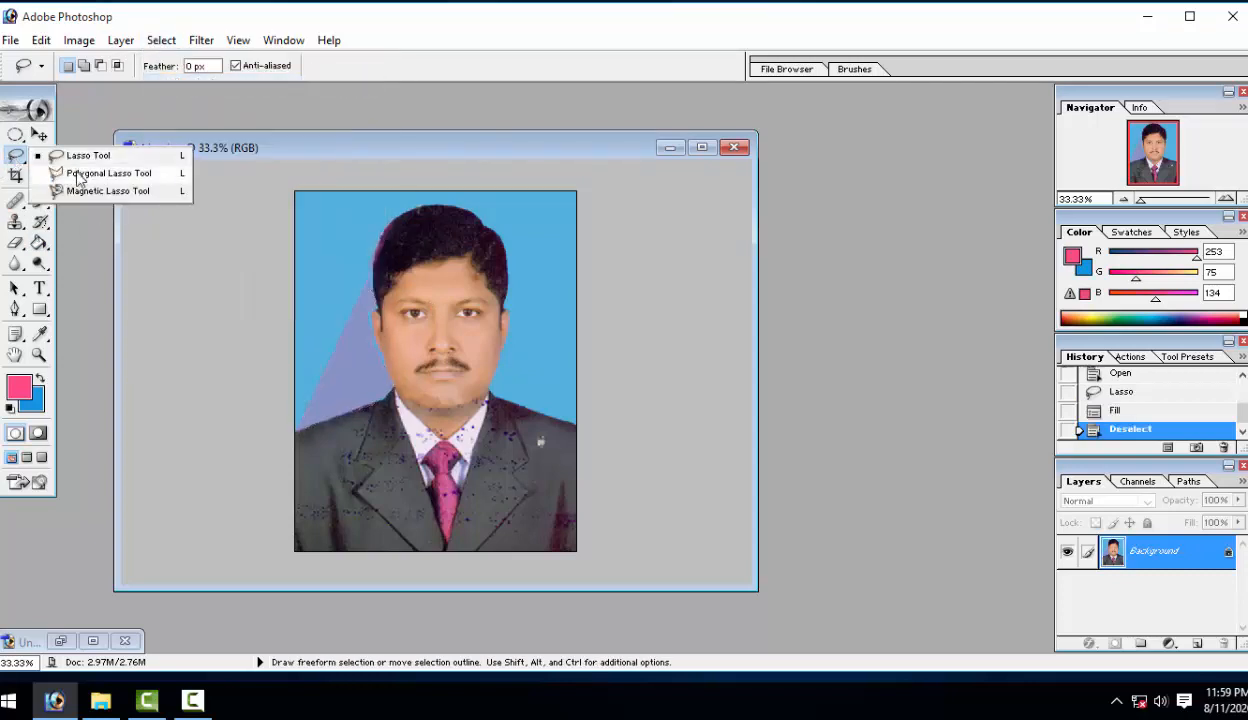
pyautogui.click(78, 175)
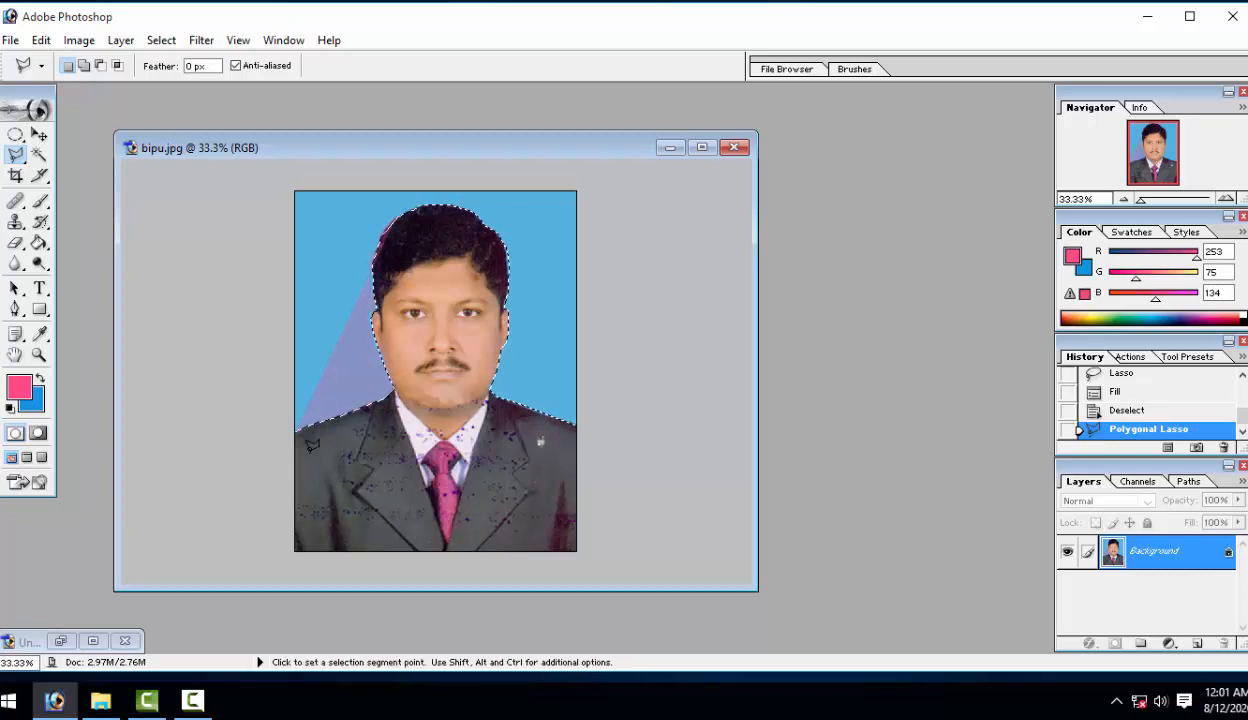
pyautogui.click(40, 40)
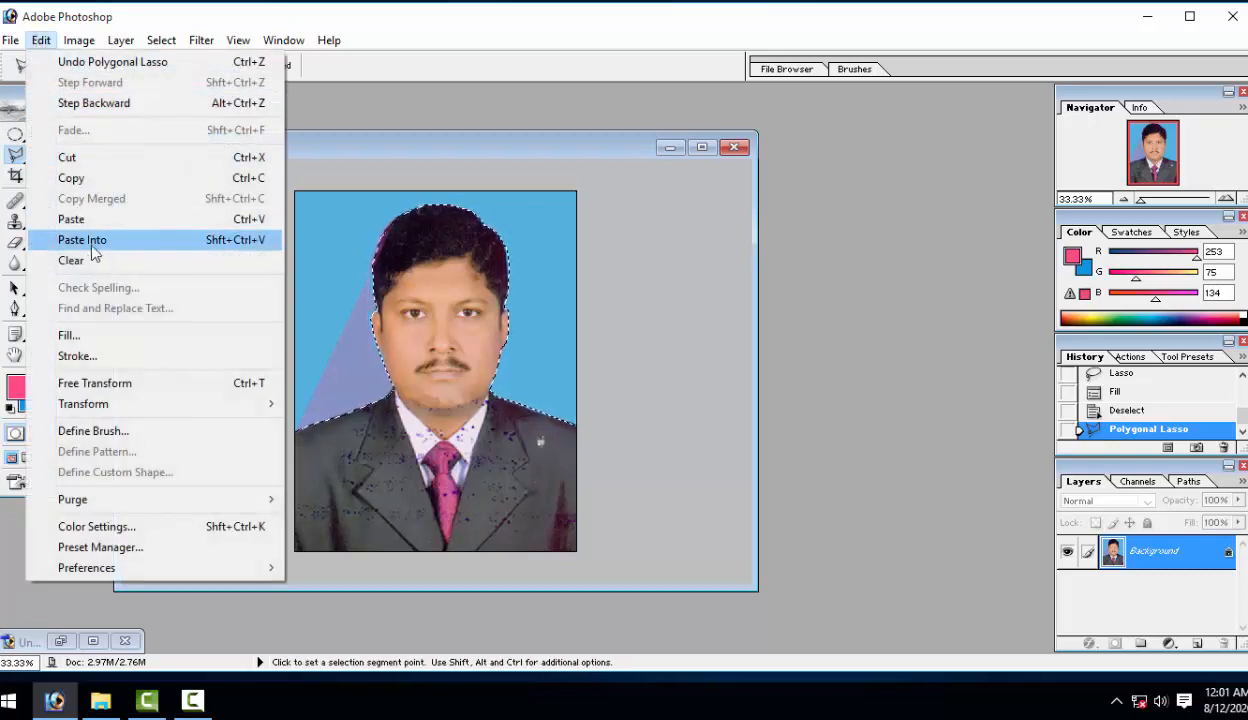
pyautogui.click(113, 343)
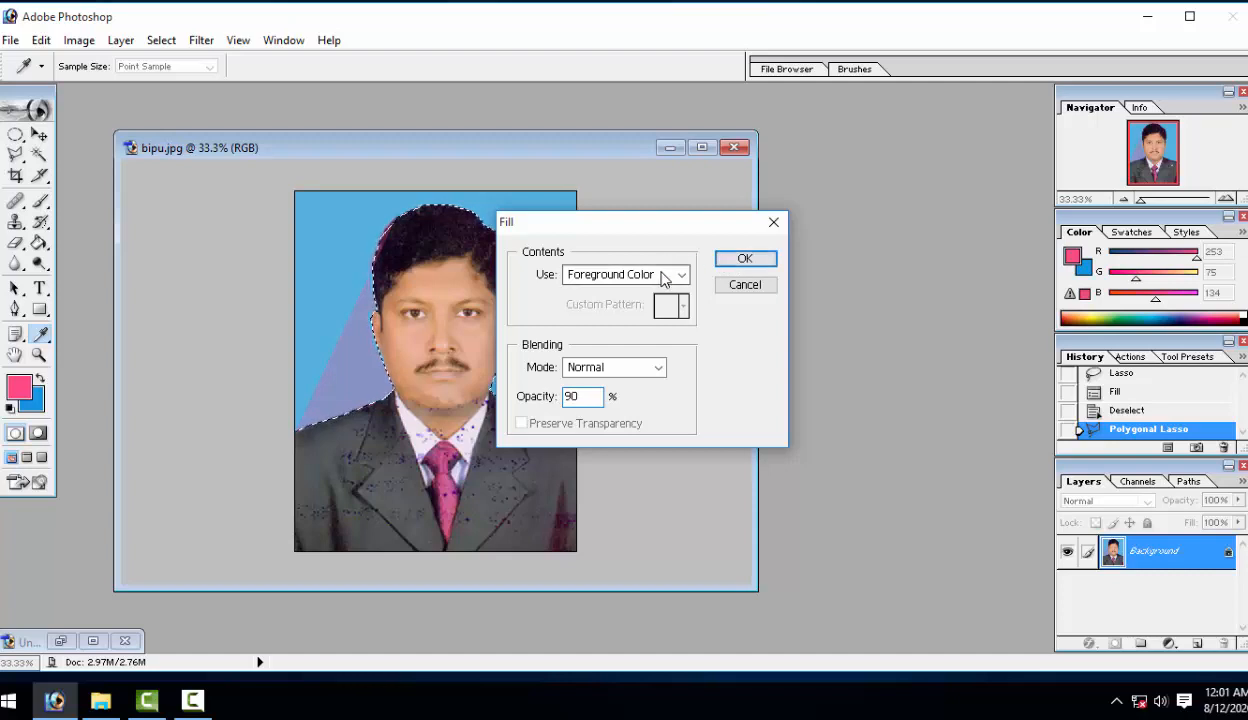
pyautogui.click(762, 260)
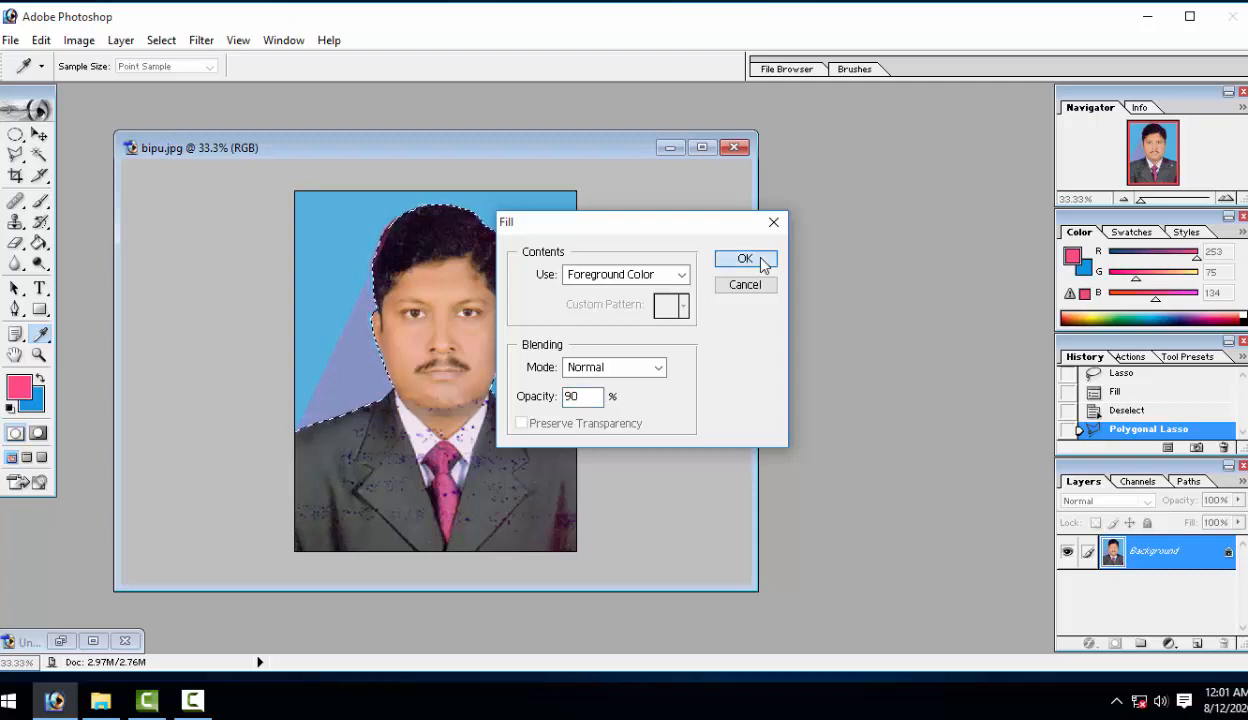
pyautogui.hotkey('ctrl', 'd')
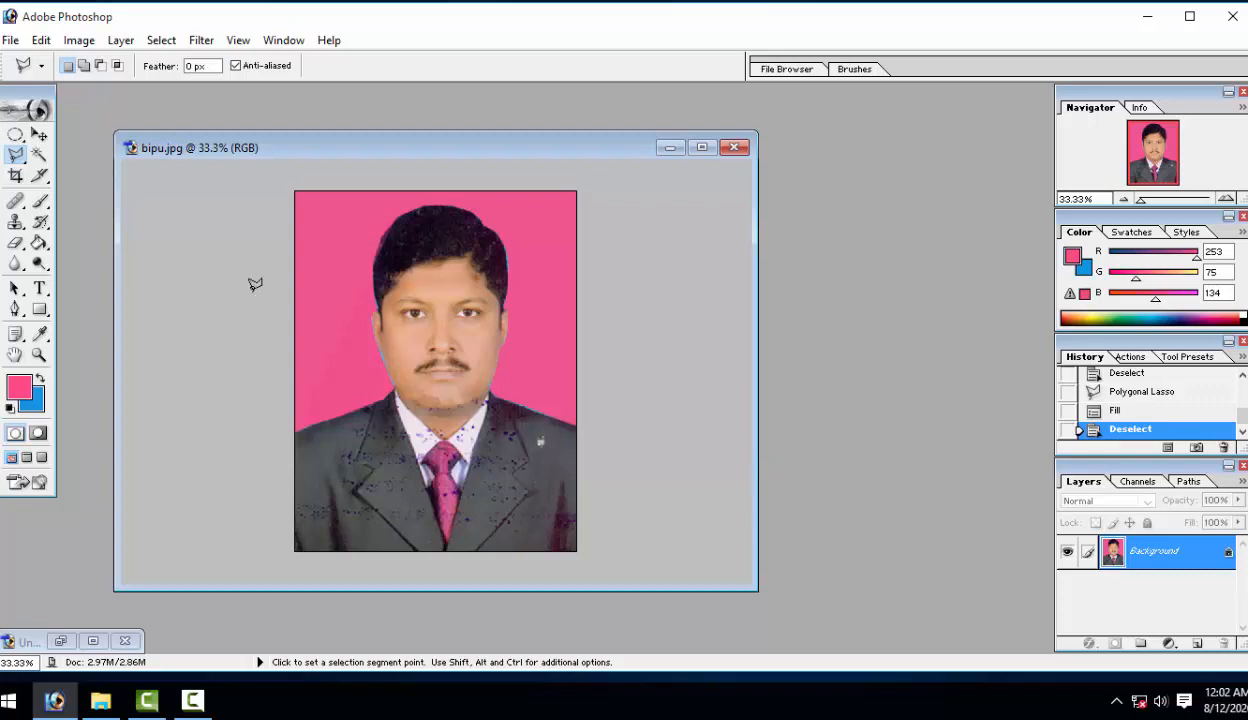
# Trace a selection of the pink backdrop around the head and shoulders with the Magnetic Lasso tool.
pyautogui.rightClick(12, 157)
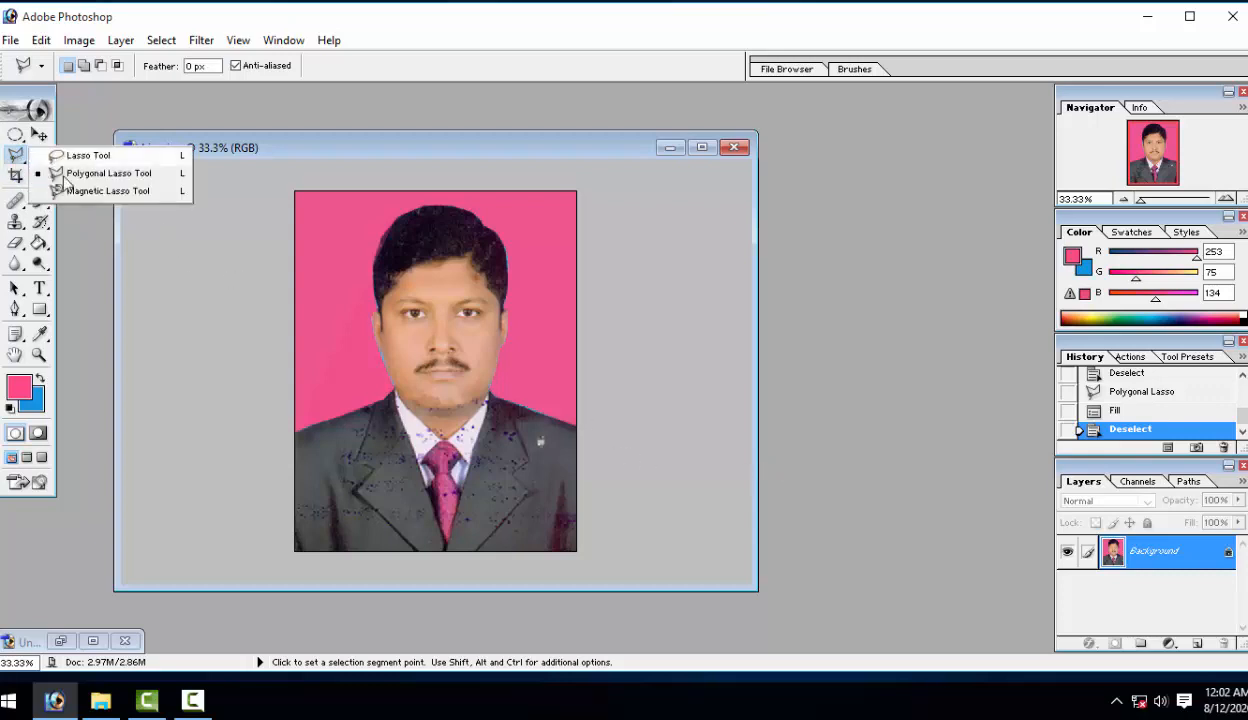
pyautogui.click(100, 191)
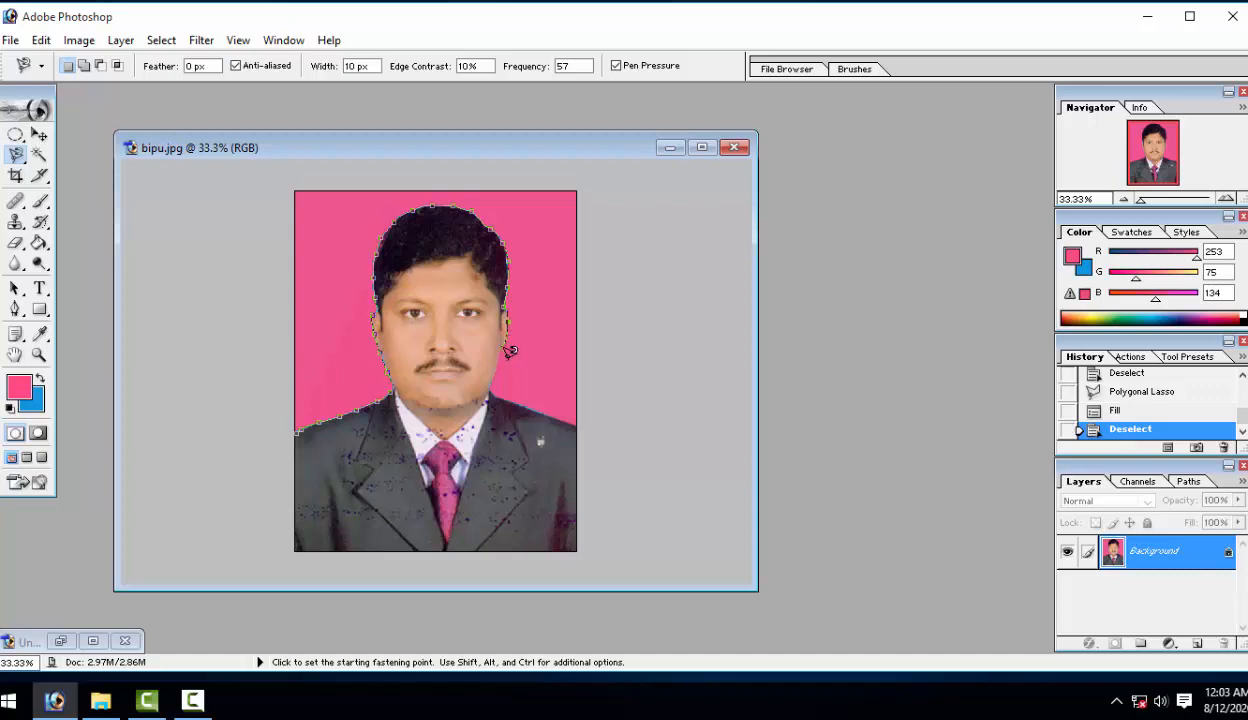
pyautogui.click(296, 428)
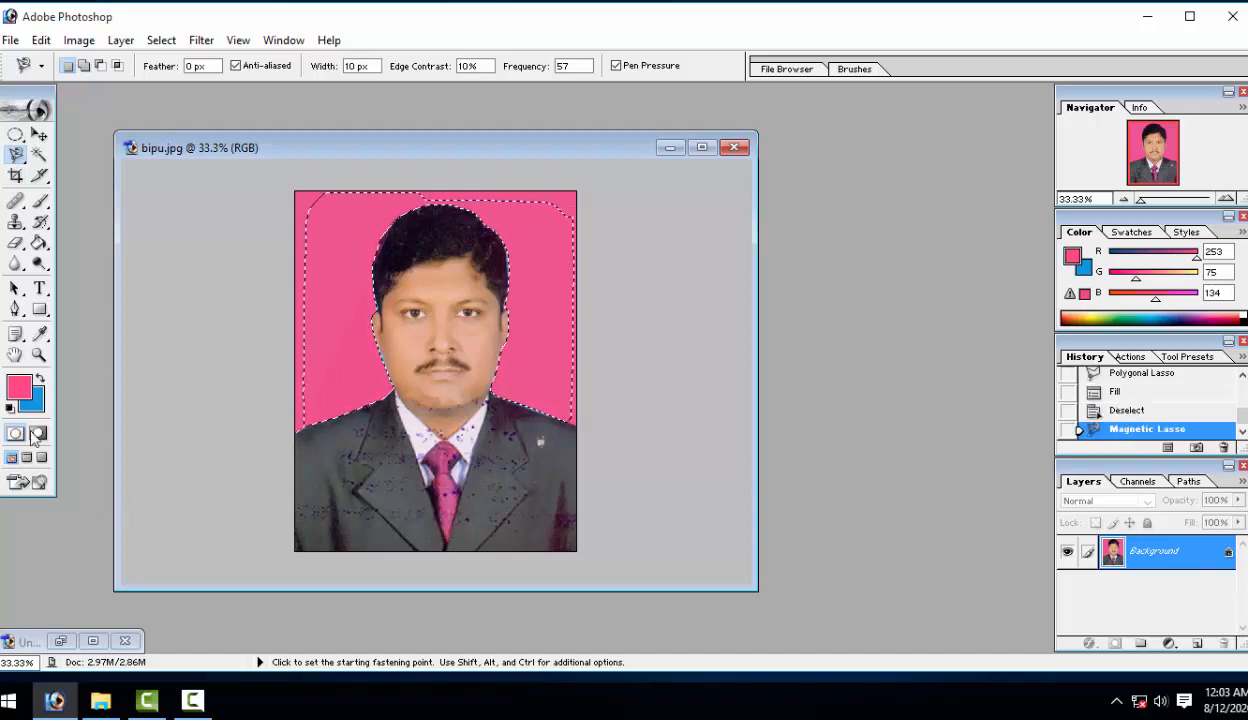
# Set the foreground color to a dark green with RGB 27, 137, 29.
pyautogui.click(22, 388)
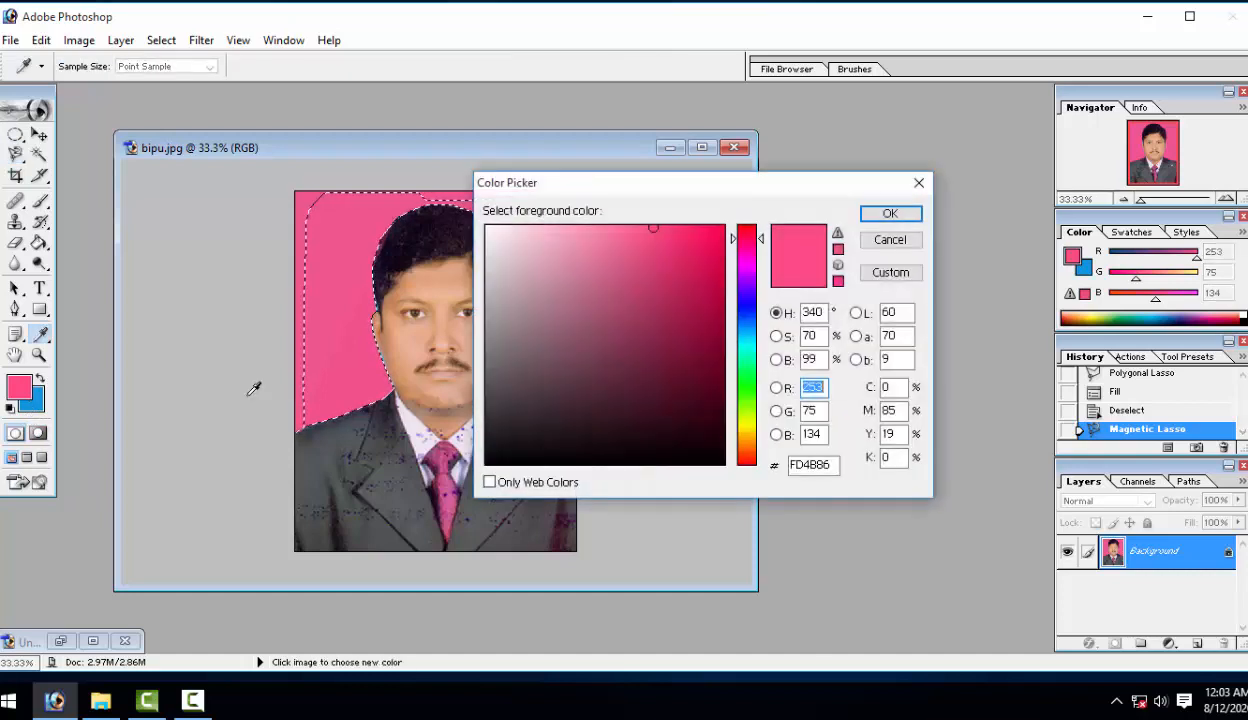
pyautogui.click(744, 384)
pyautogui.click(699, 278)
pyautogui.click(677, 335)
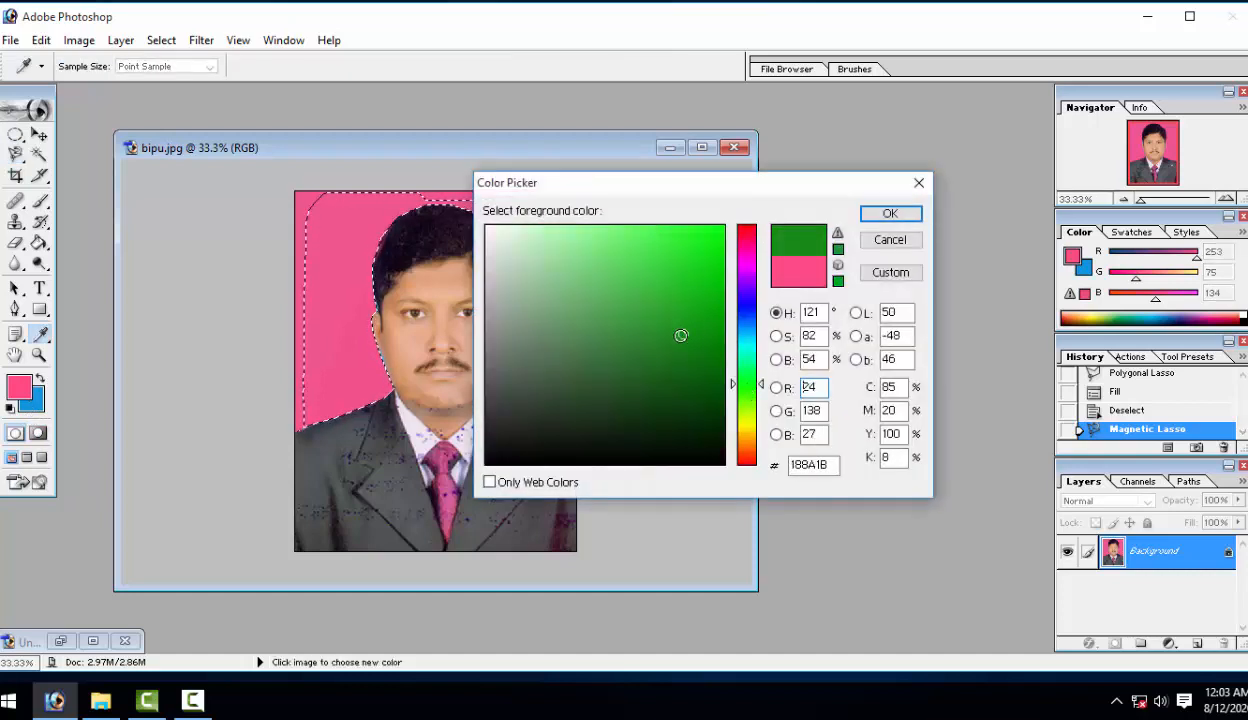
pyautogui.click(889, 214)
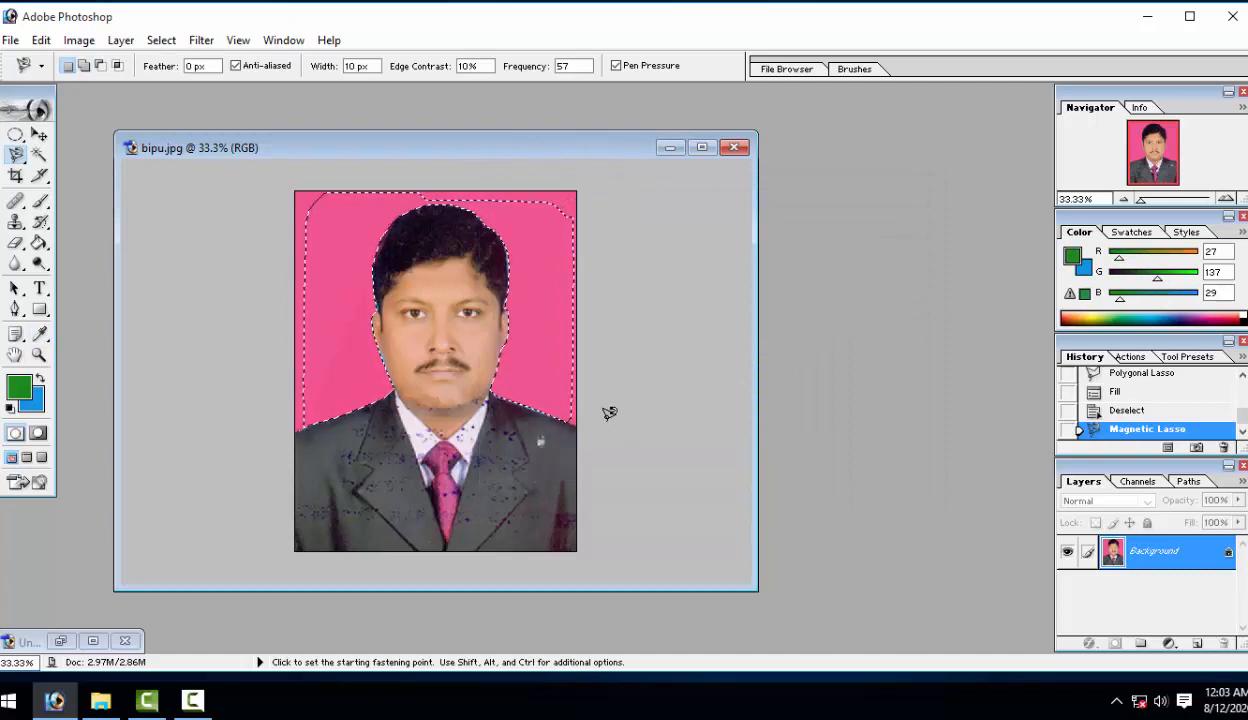
# Fill the selected backdrop with the green foreground color and remove the selection.
pyautogui.hotkey('alt', 'BackSpace')
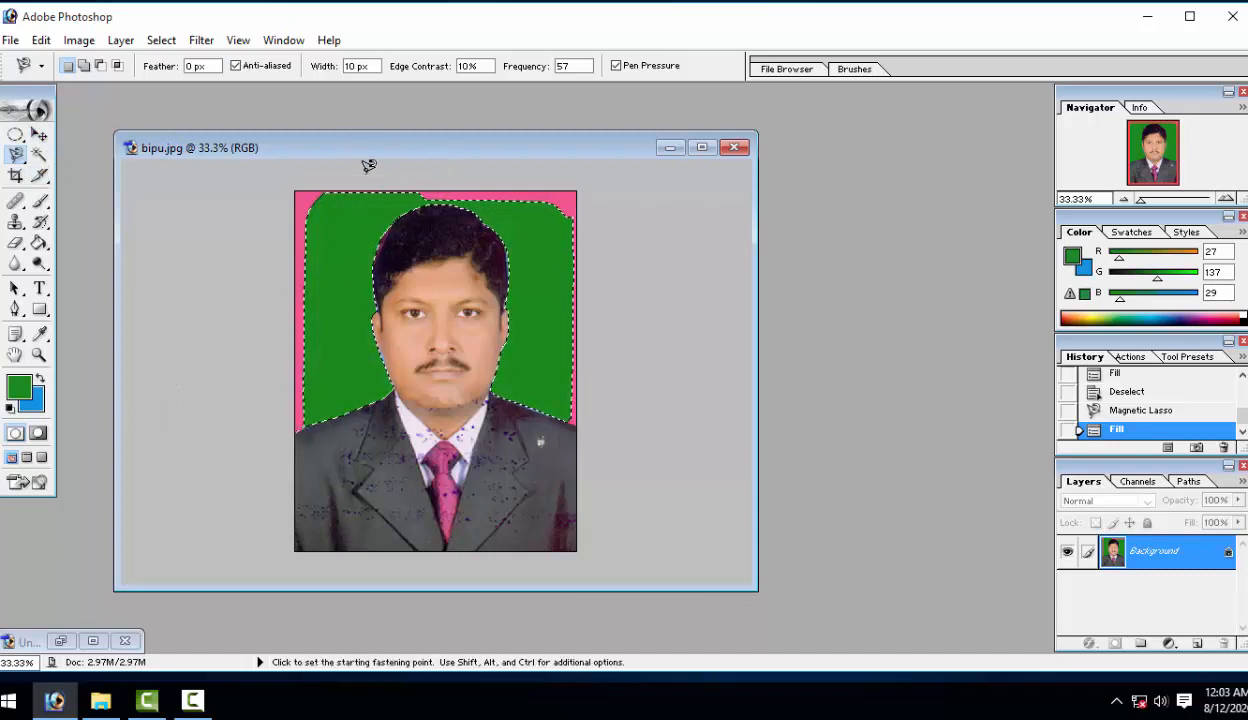
pyautogui.click(162, 41)
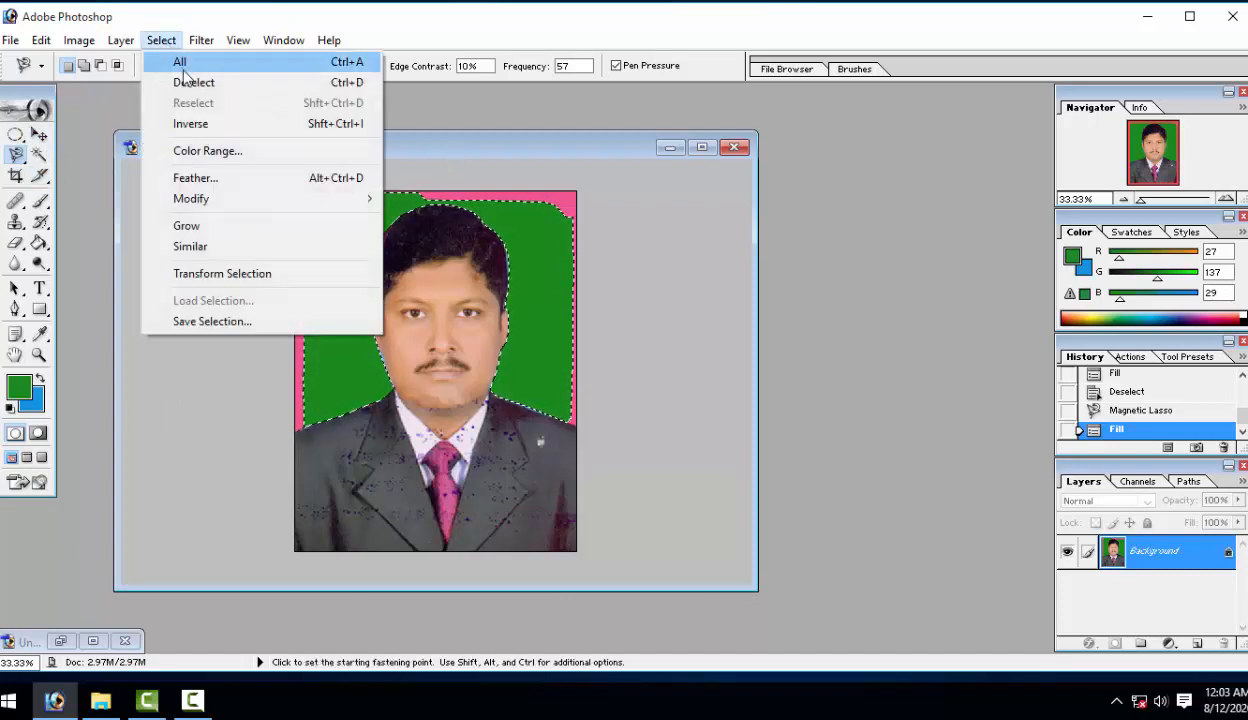
pyautogui.click(188, 88)
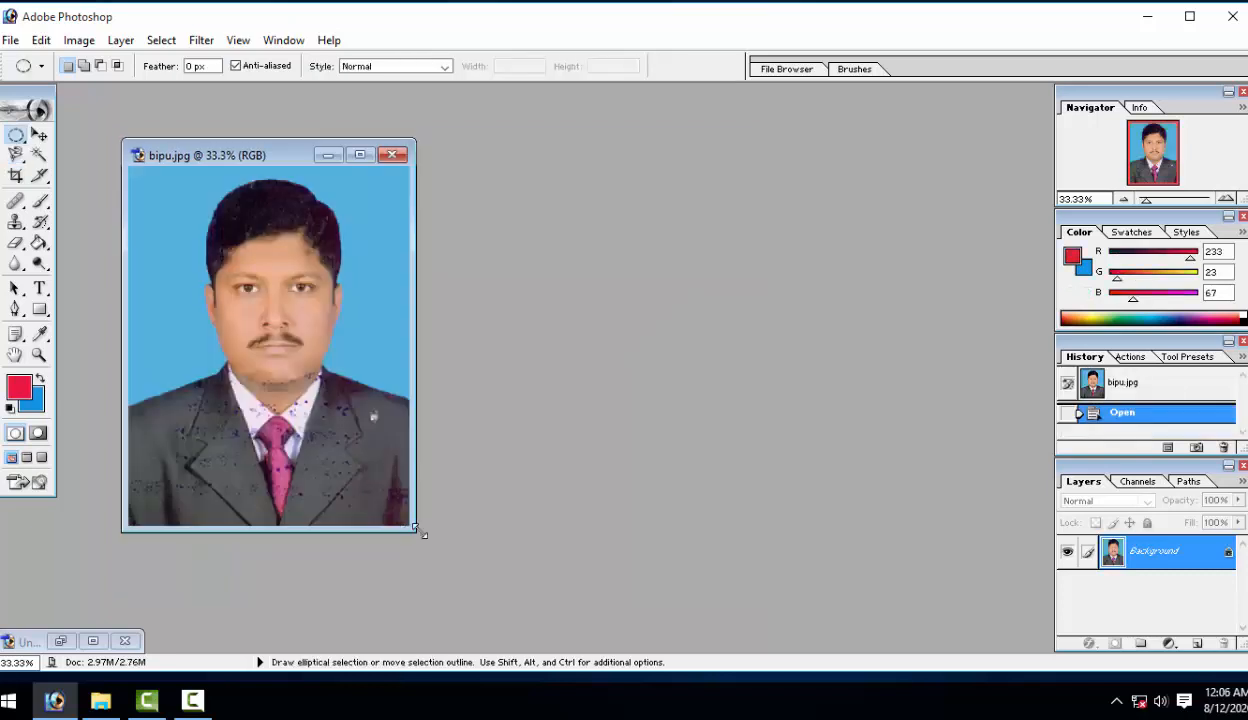
# Widen the image window of the original portrait and draw an elliptical selection around the man's face.
pyautogui.moveTo(410, 530); pyautogui.dragTo(671, 534)
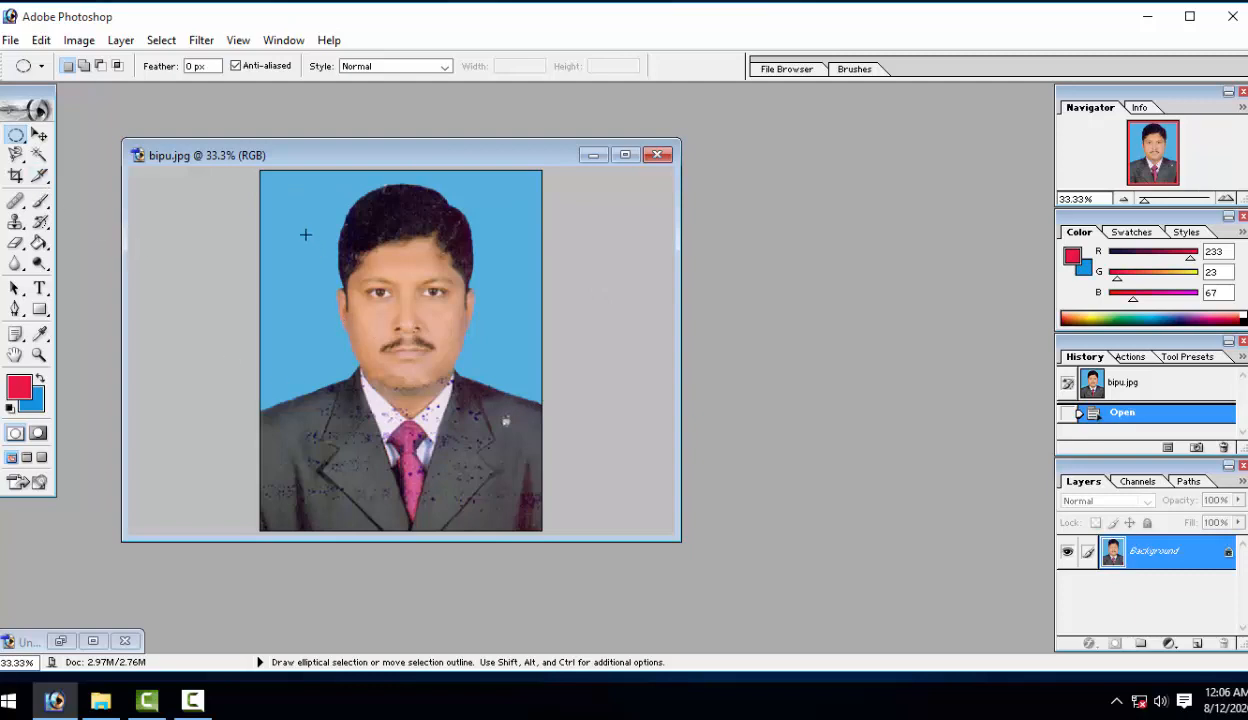
pyautogui.moveTo(503, 425); pyautogui.dragTo(500, 405)
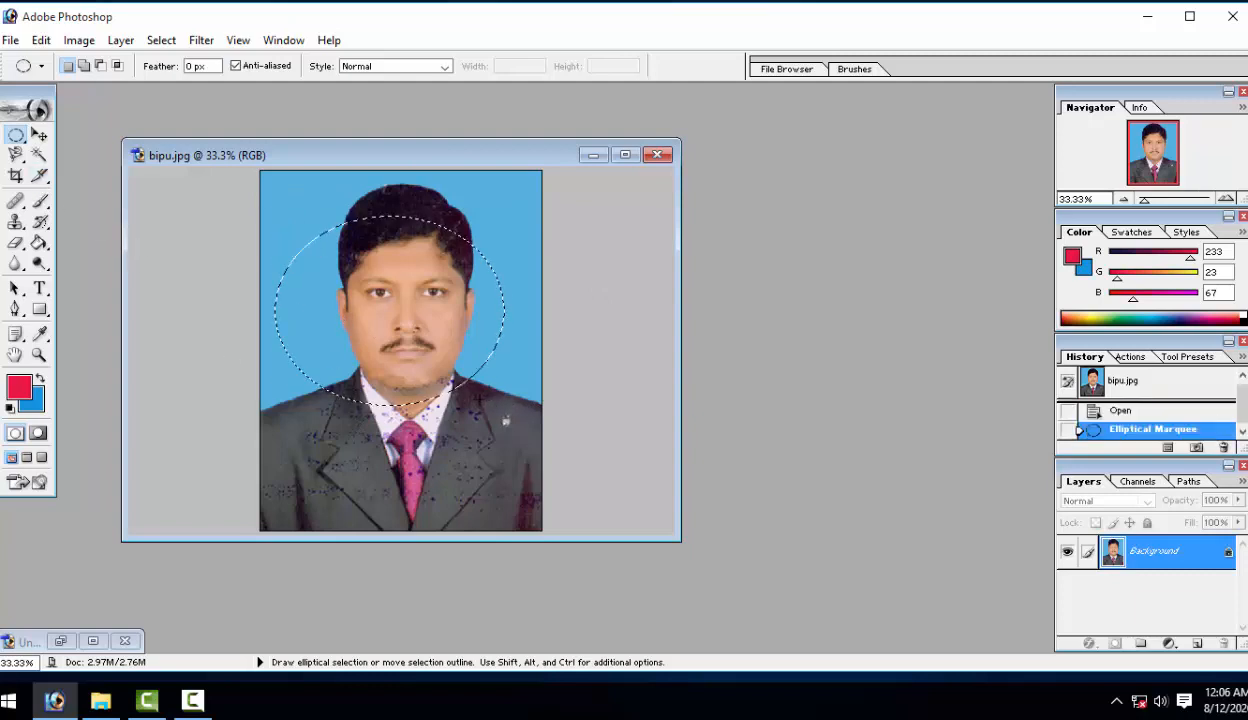
# Shift the elliptical selection to center it on the face and set up a stroke in bright red, RGB 248, 24, 7.
pyautogui.moveTo(427, 340); pyautogui.dragTo(441, 326)
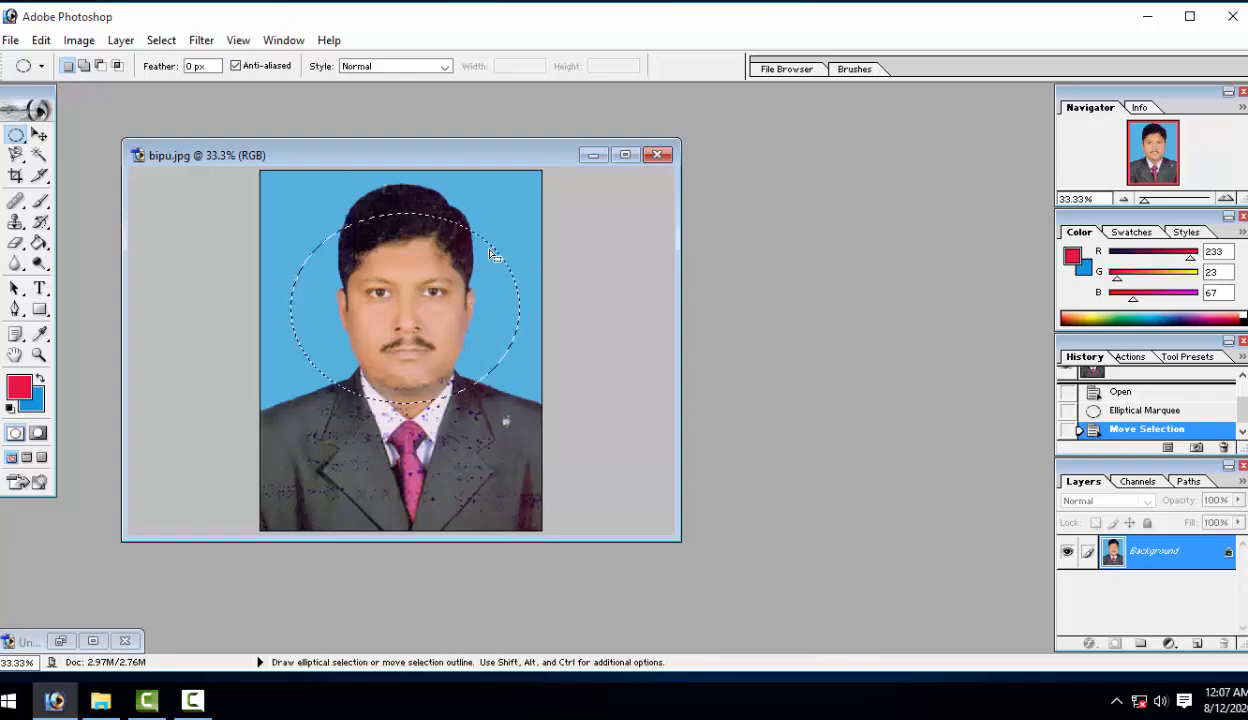
pyautogui.click(41, 40)
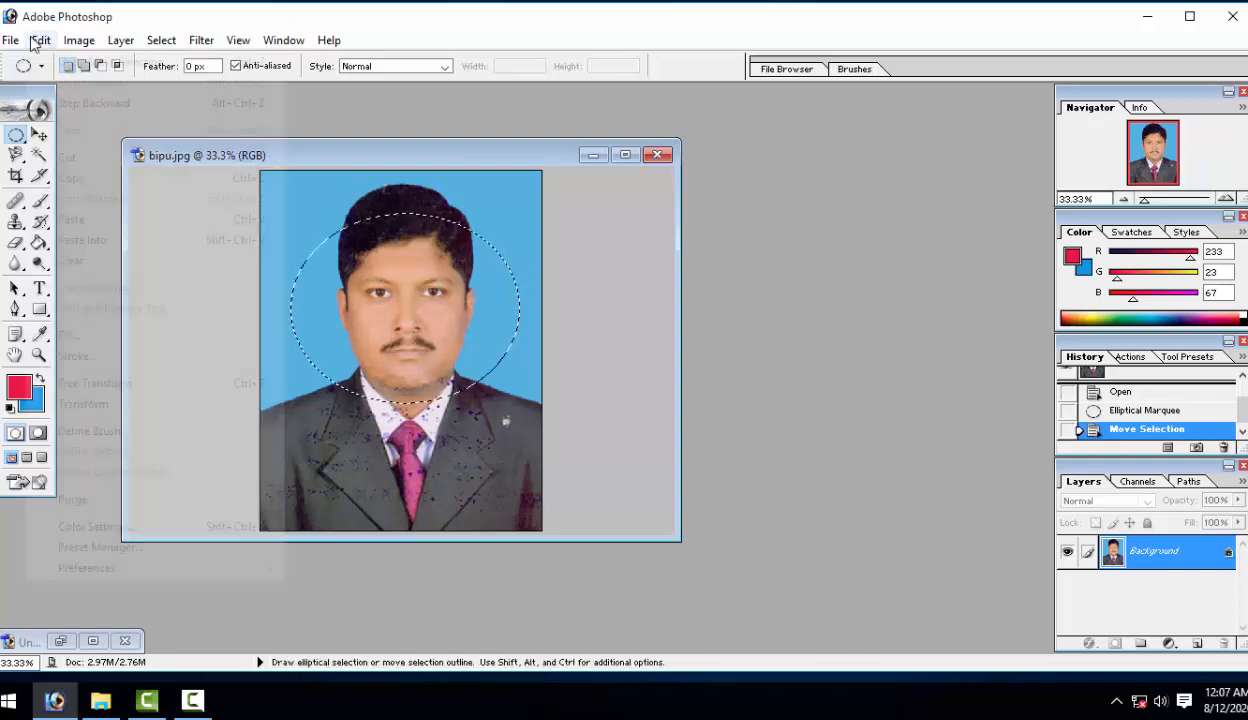
pyautogui.click(98, 356)
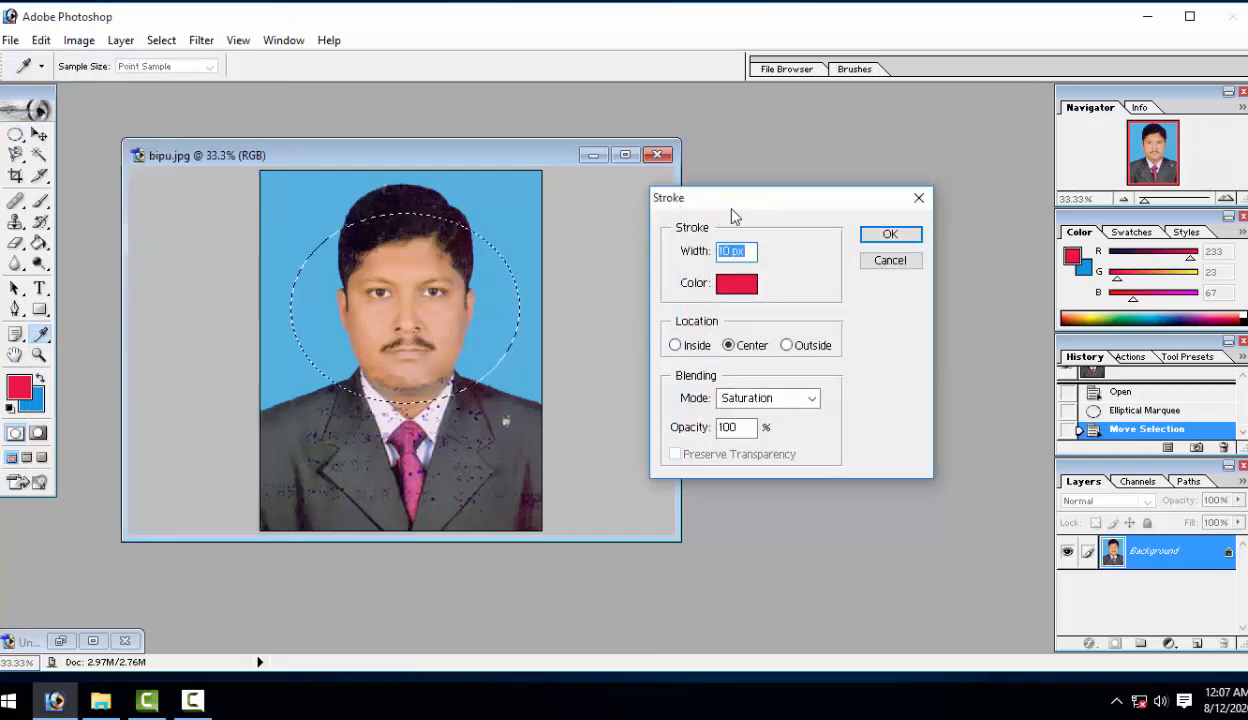
pyautogui.moveTo(715, 201); pyautogui.dragTo(622, 174)
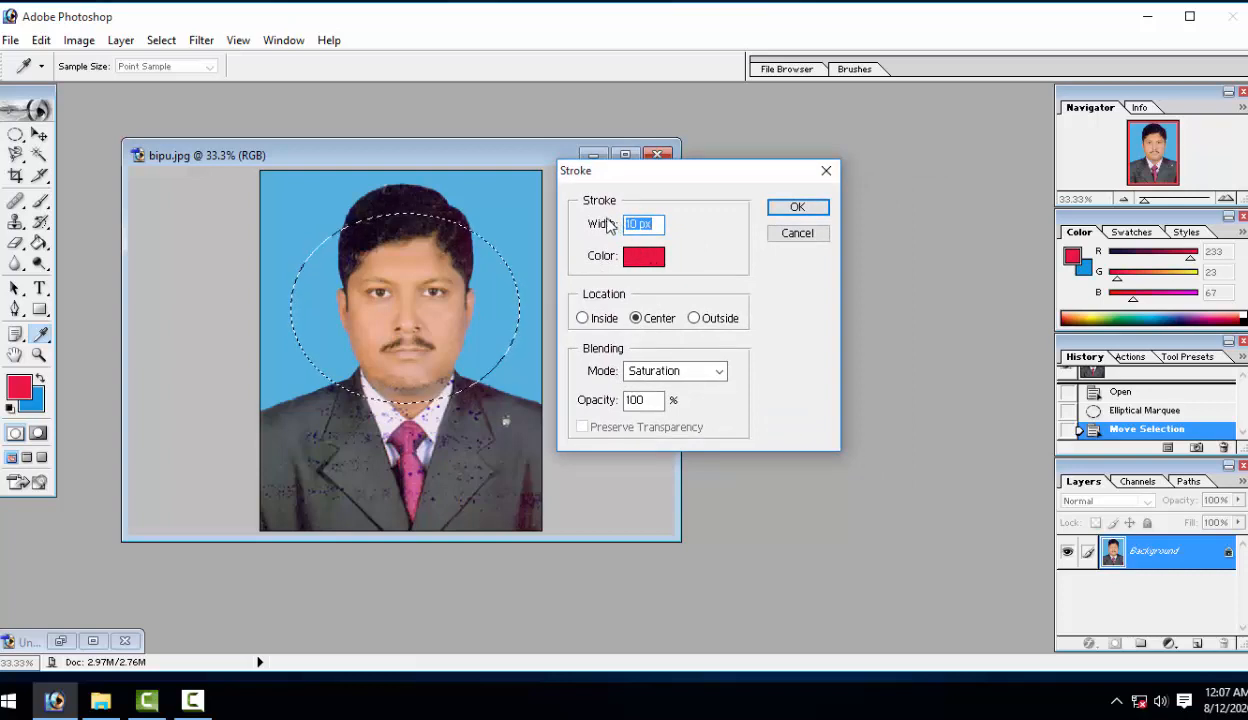
pyautogui.click(652, 262)
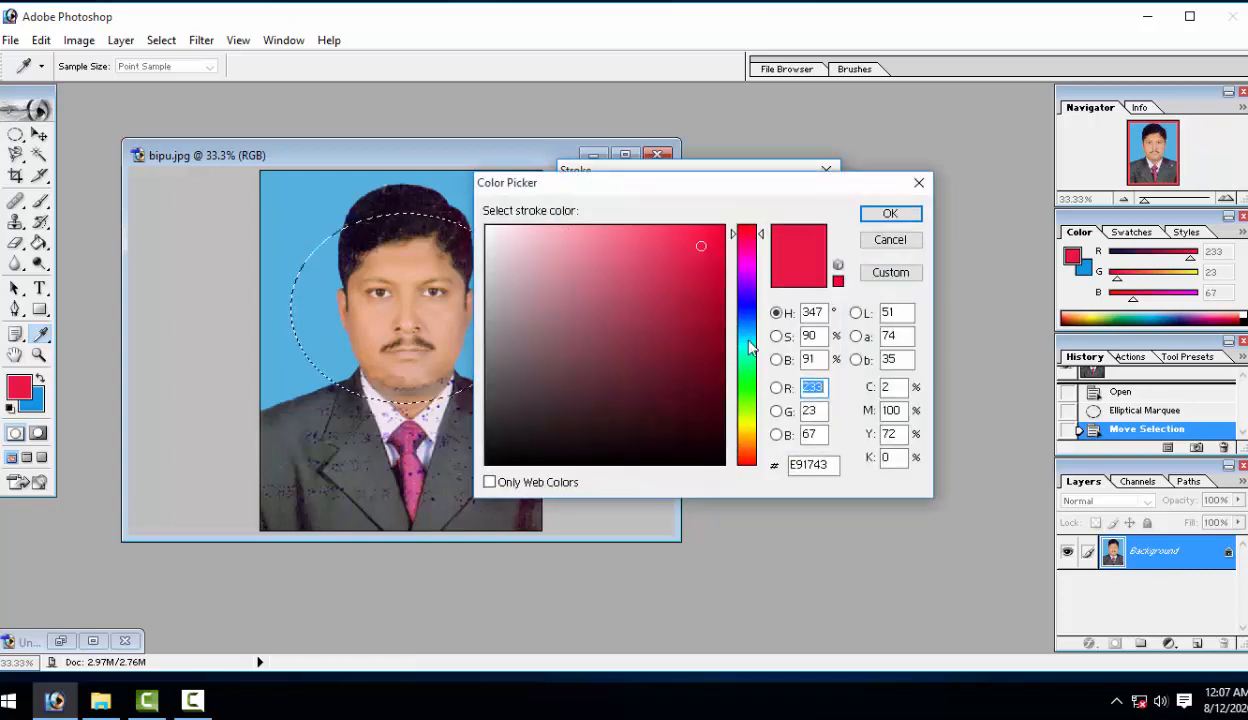
pyautogui.click(740, 305)
pyautogui.press('Escape')
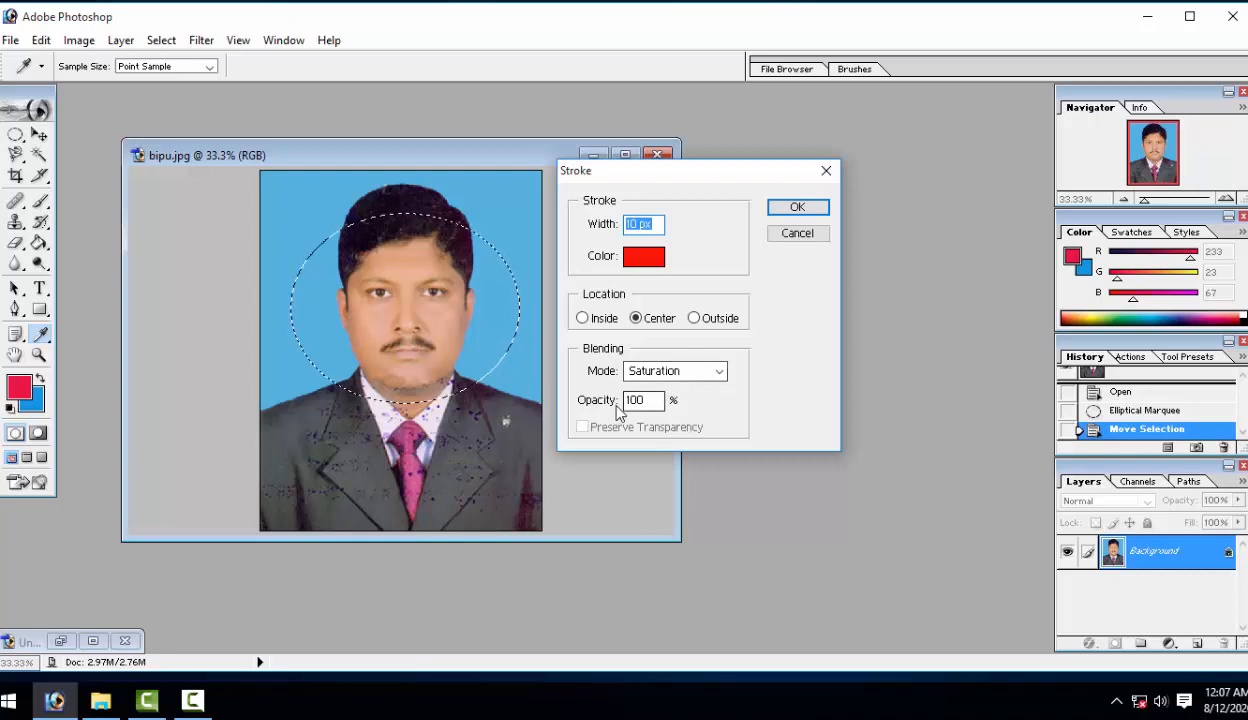
# Apply the 10 px centered red stroke to the ellipse in Normal blending mode at 100% opacity, and remove the selection.
pyautogui.click(705, 375)
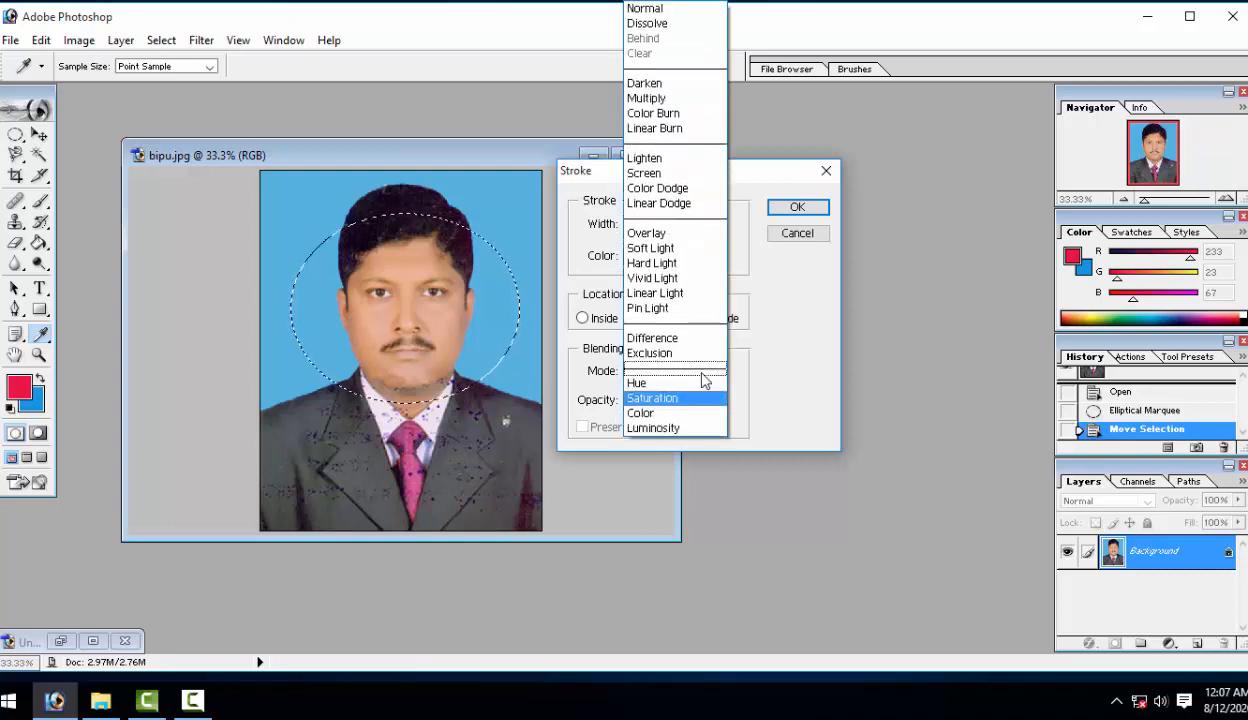
pyautogui.click(668, 8)
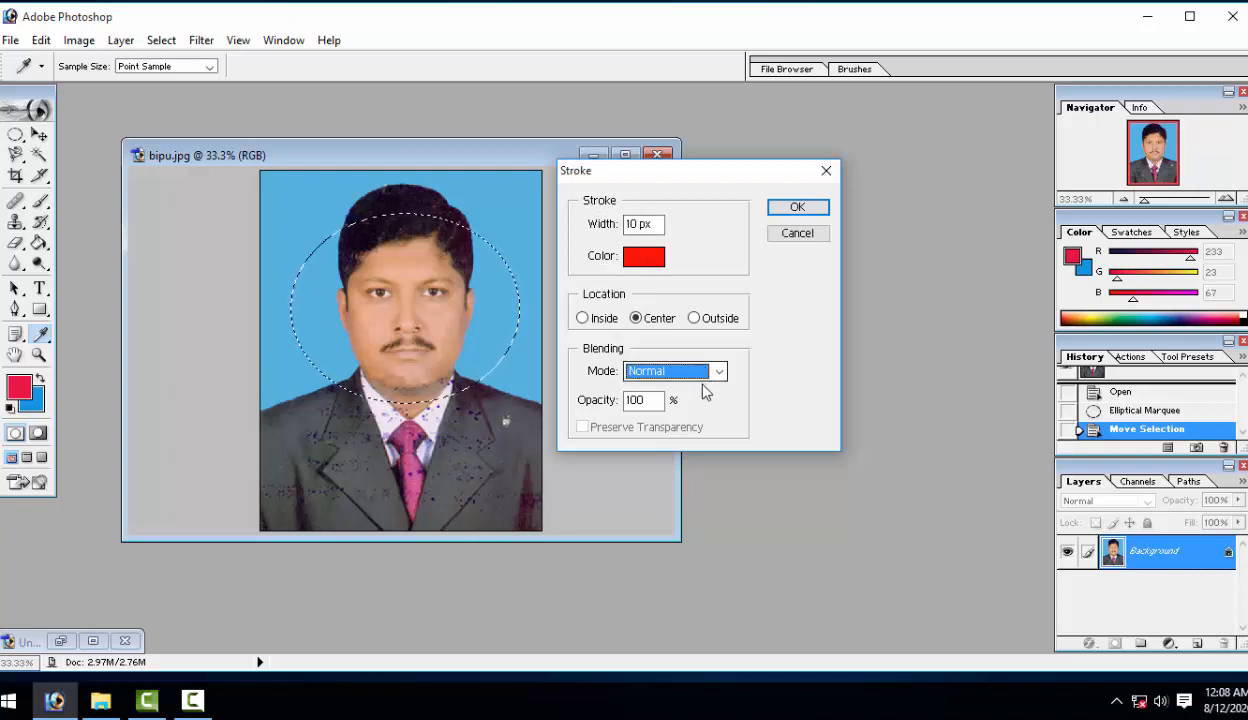
pyautogui.click(795, 208)
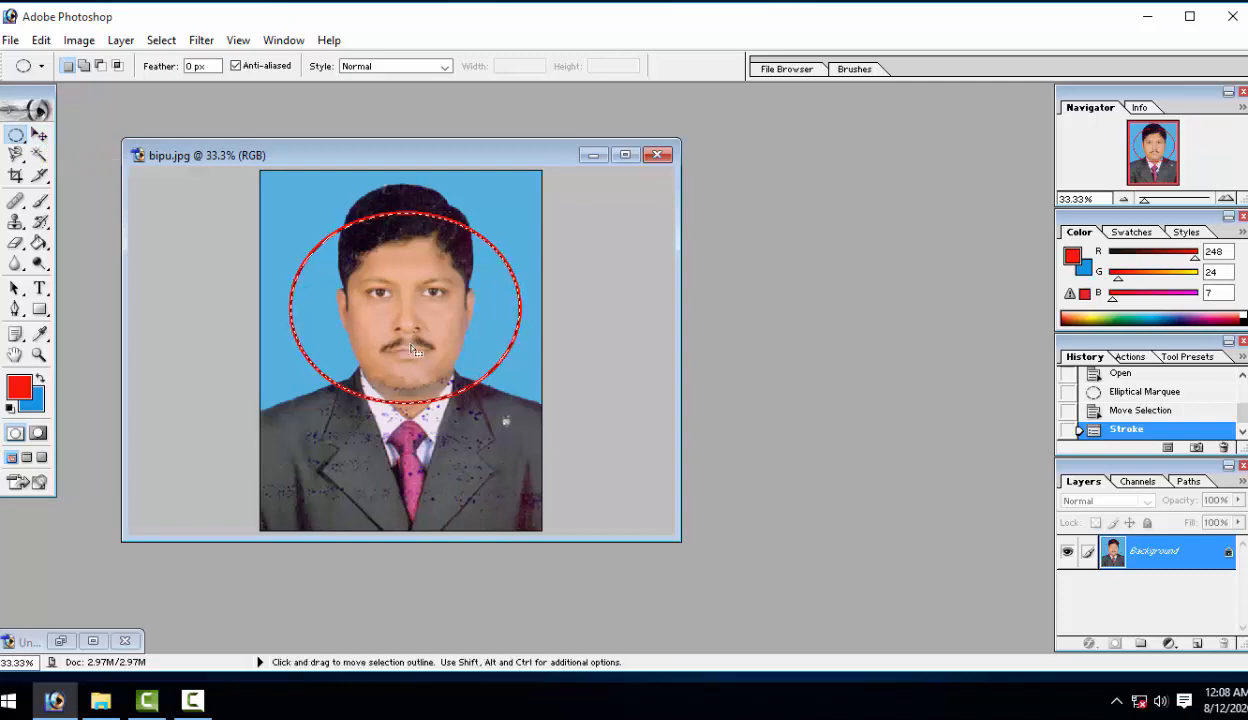
pyautogui.click(161, 40)
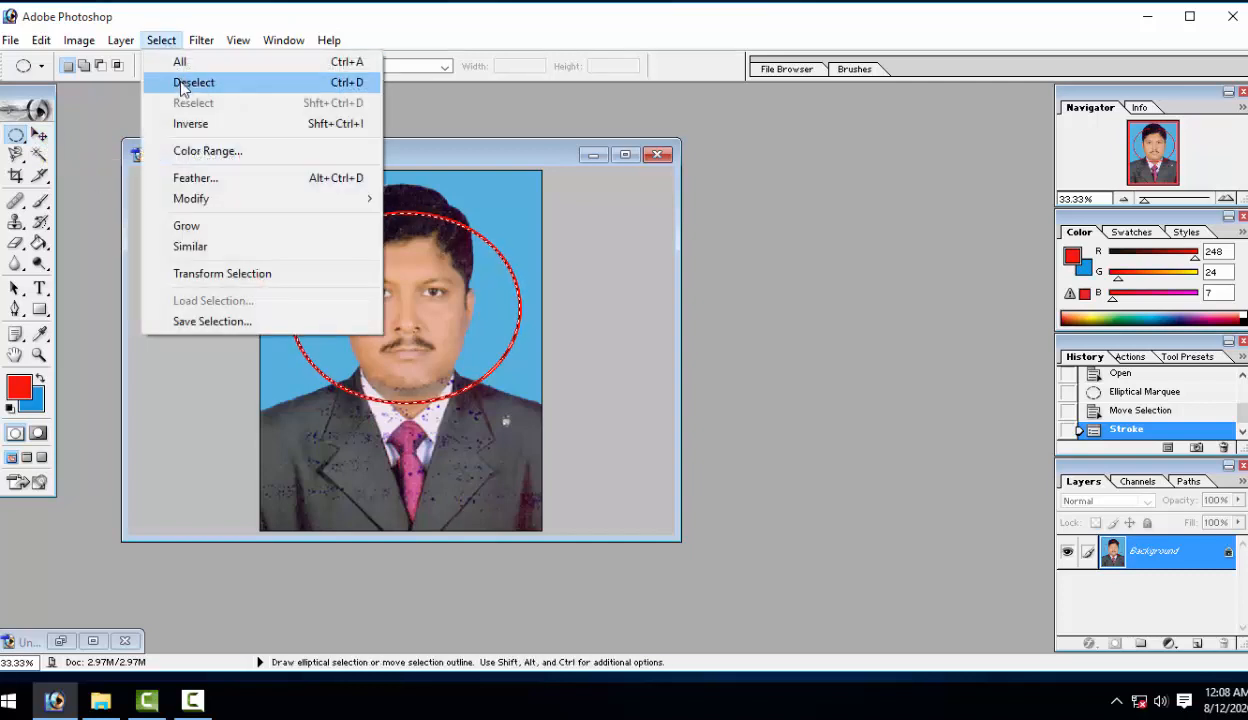
pyautogui.click(187, 82)
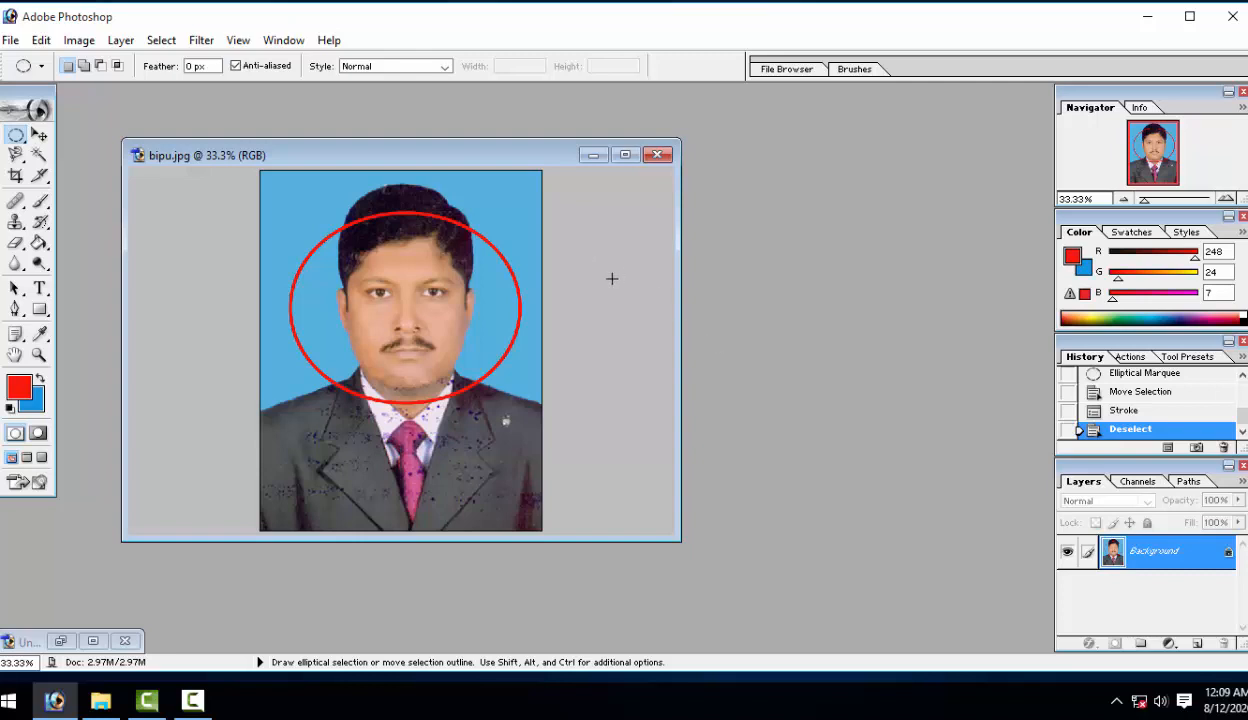
# Save the outlined portrait to its current file and choose the Animation (D:) drive as the destination for saving under another name.
pyautogui.click(8, 41)
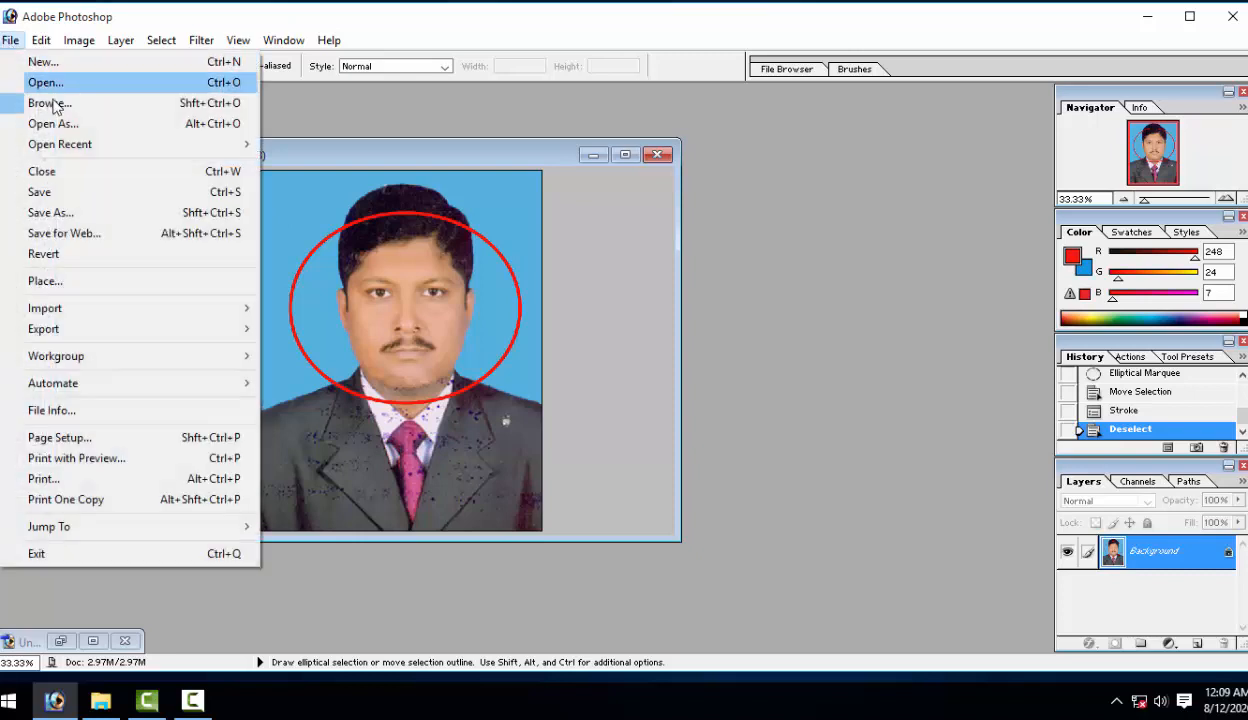
pyautogui.click(76, 196)
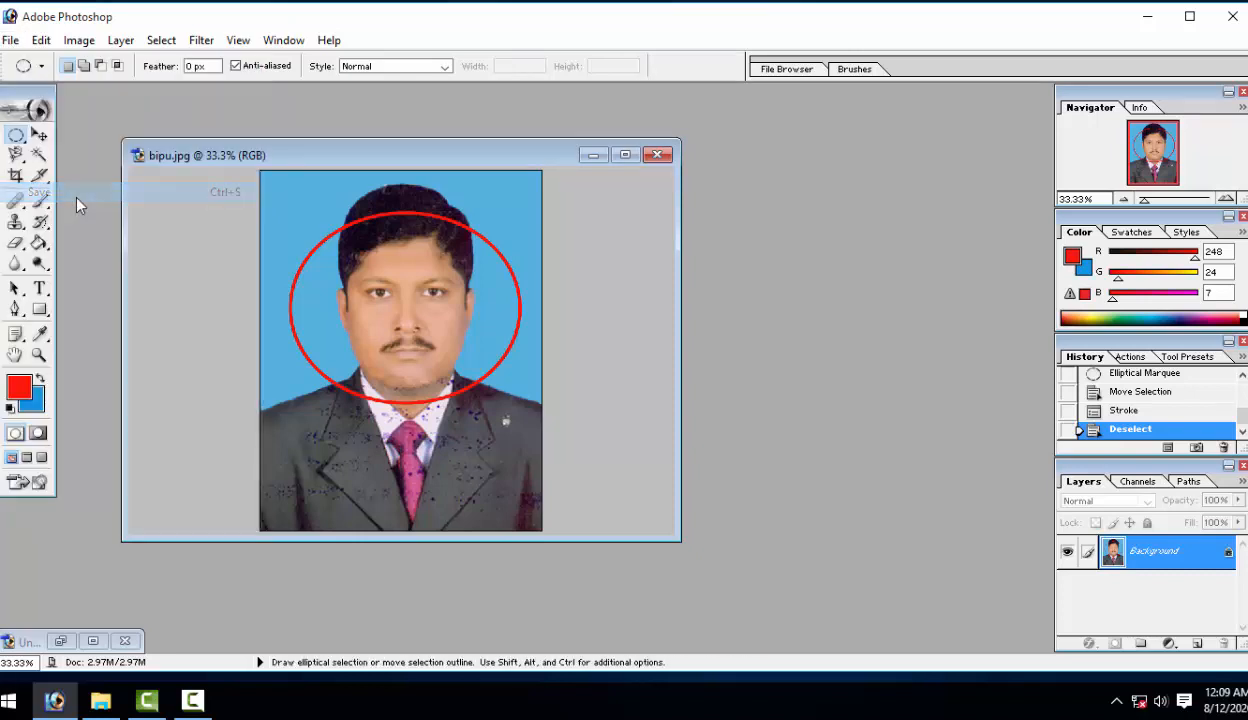
pyautogui.hotkey('alt', 'f')
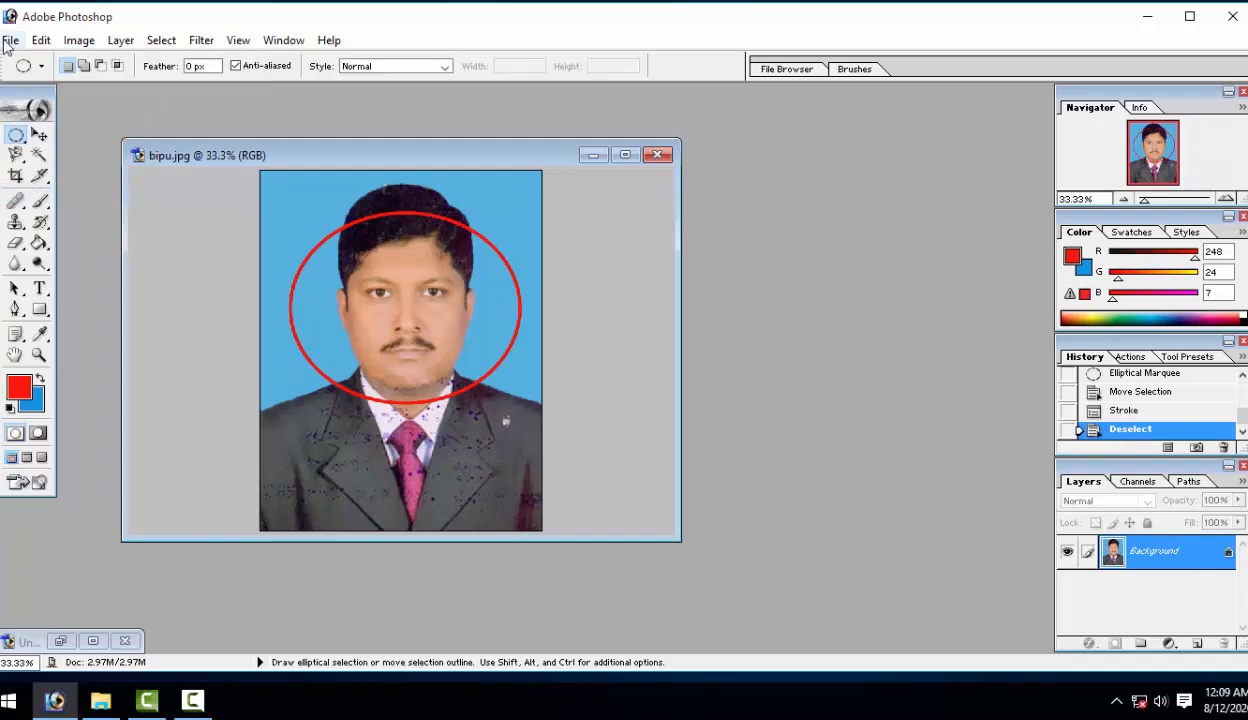
pyautogui.click(50, 213)
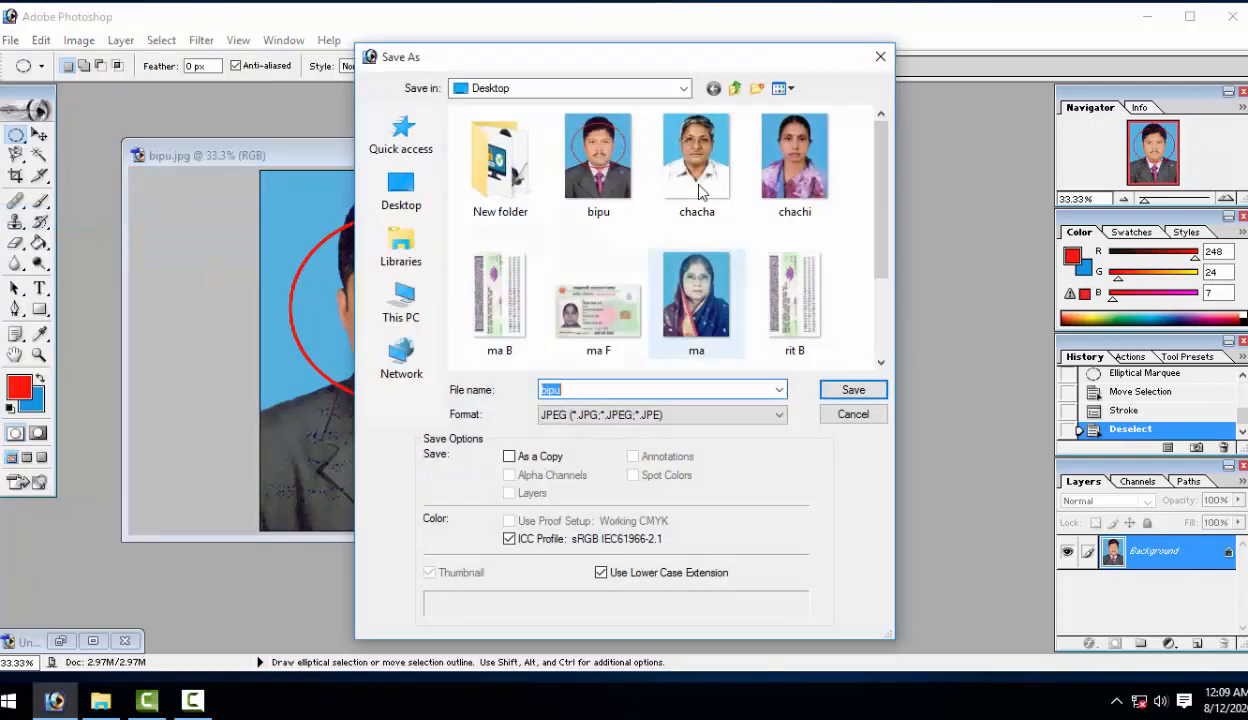
pyautogui.moveTo(667, 75); pyautogui.dragTo(685, 126)
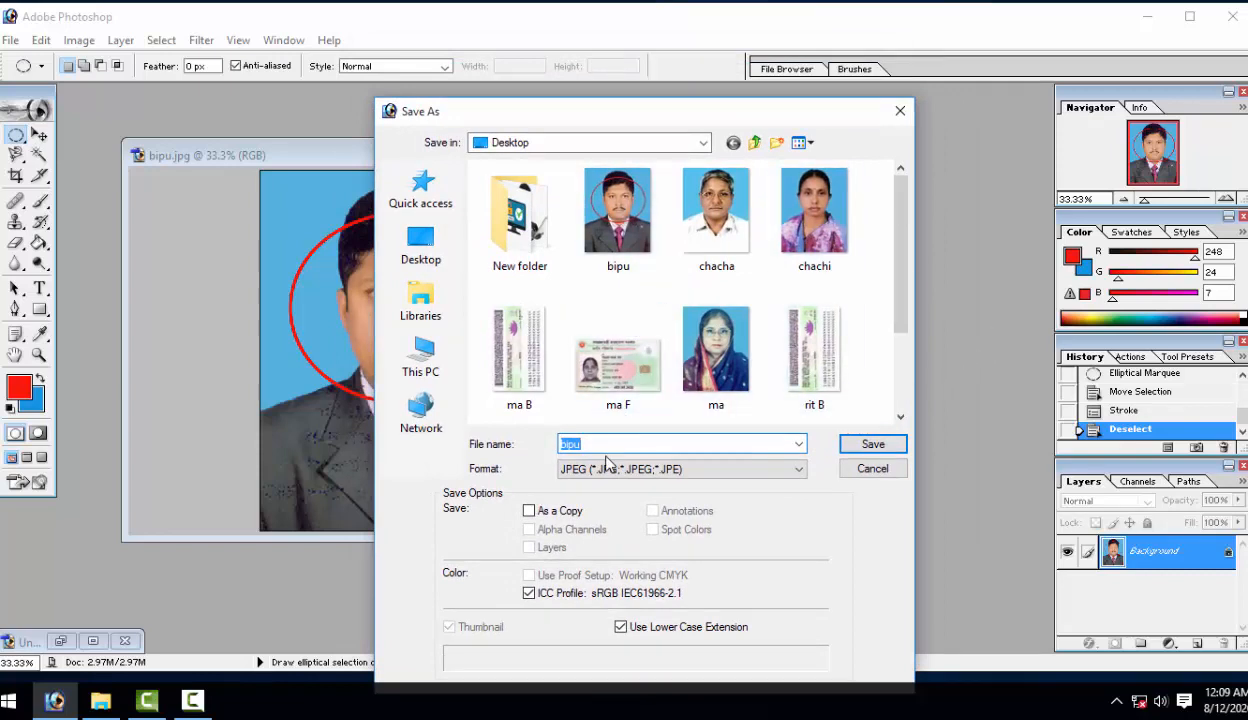
pyautogui.click(635, 142)
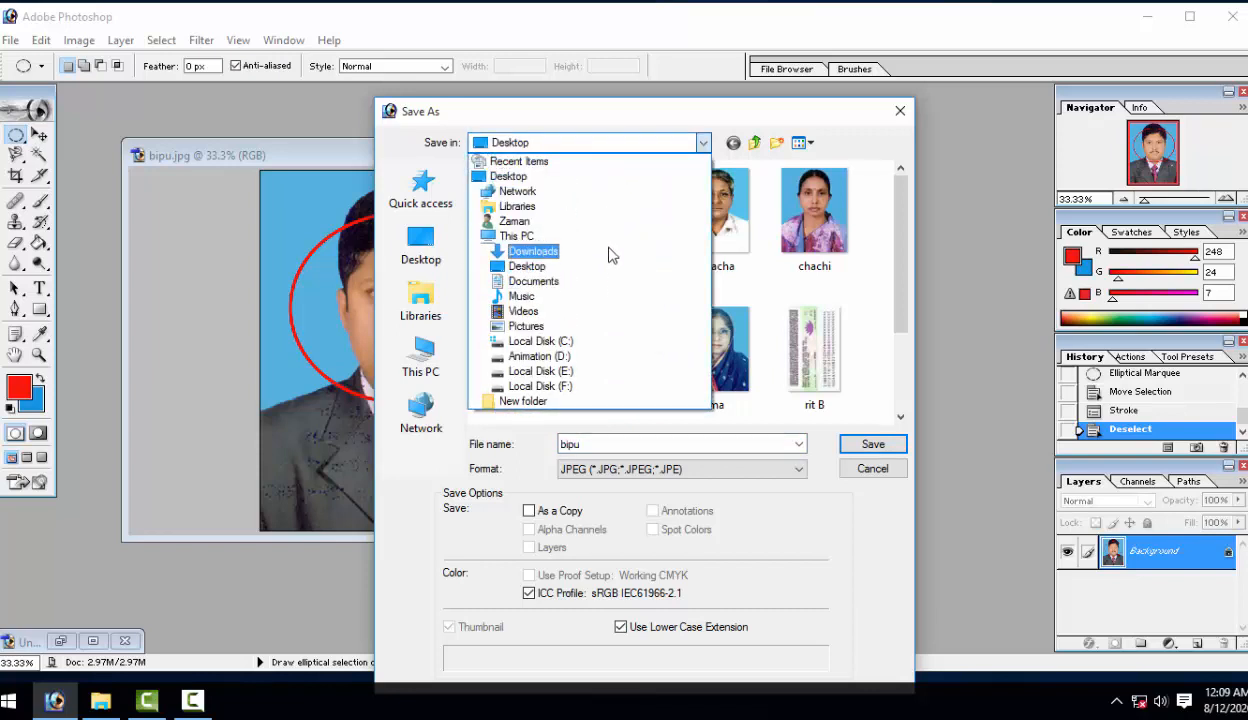
pyautogui.click(608, 356)
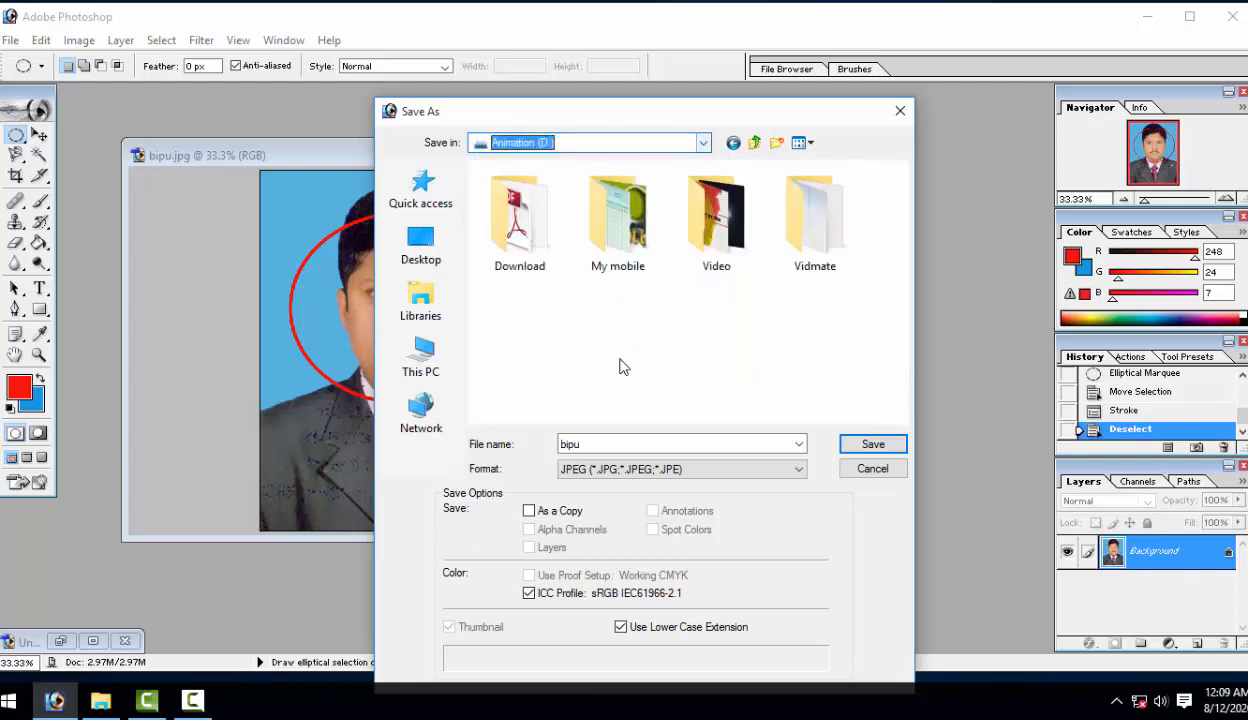
# Save the portrait as a JPEG named Practice with maximum quality 12 and the Baseline ("Standard") format option.
pyautogui.doubleClick(627, 441)
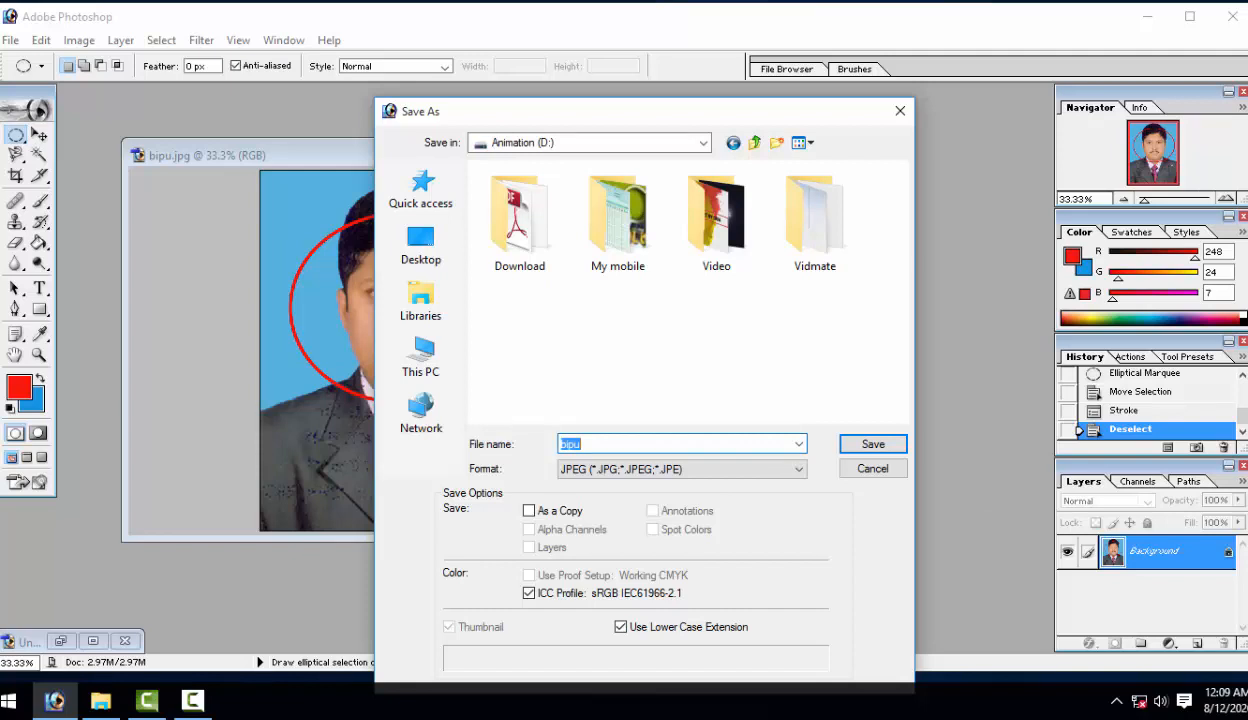
pyautogui.write('B')
pyautogui.press('BackSpace')
pyautogui.write('Practice')
pyautogui.click(733, 470)
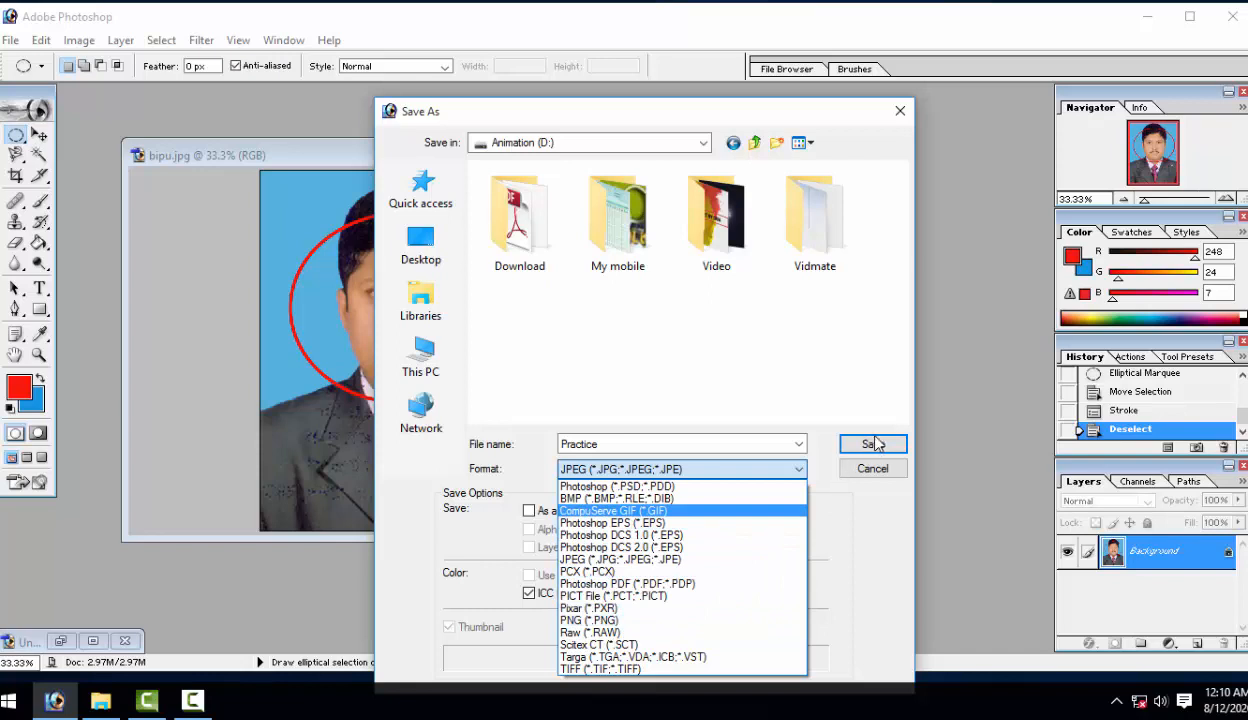
pyautogui.click(694, 569)
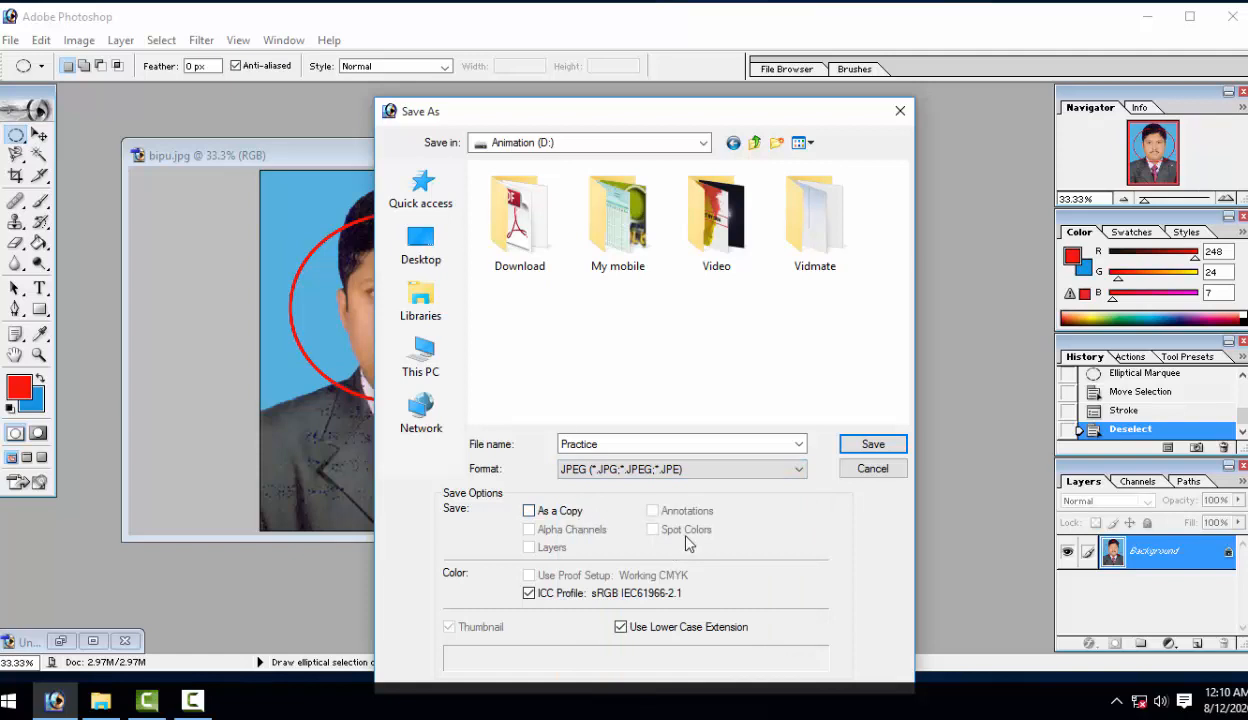
pyautogui.click(870, 448)
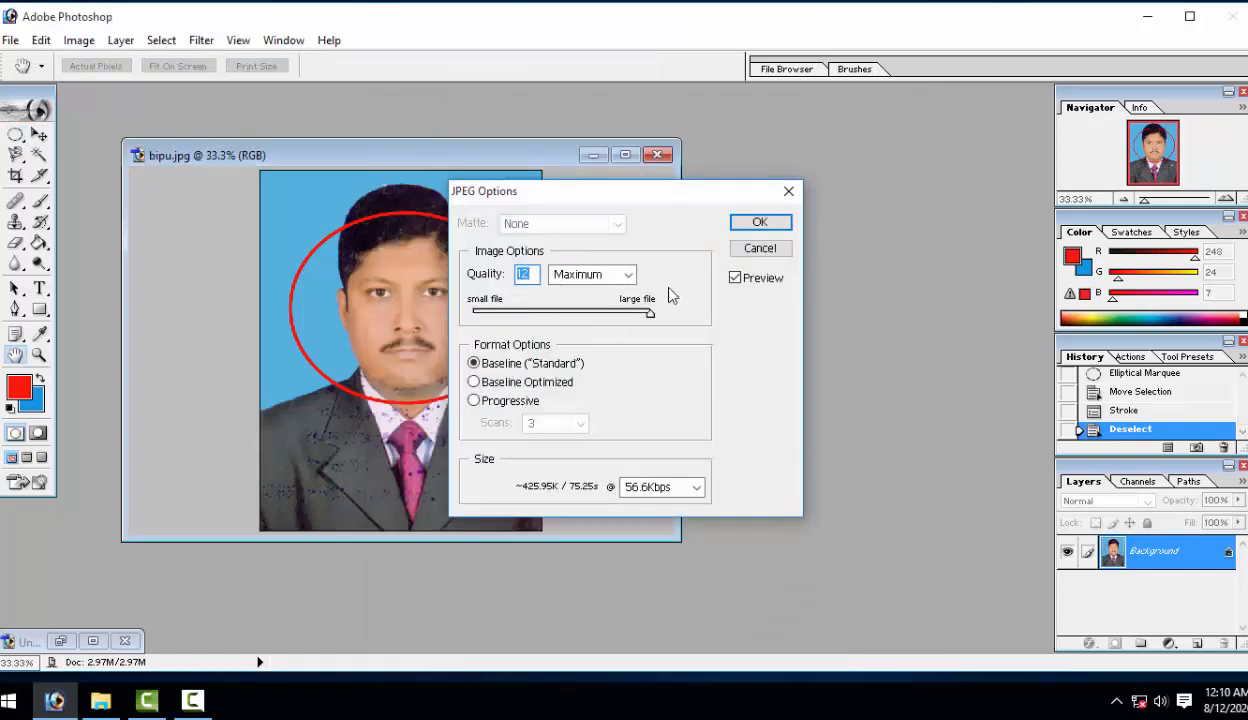
pyautogui.click(767, 226)
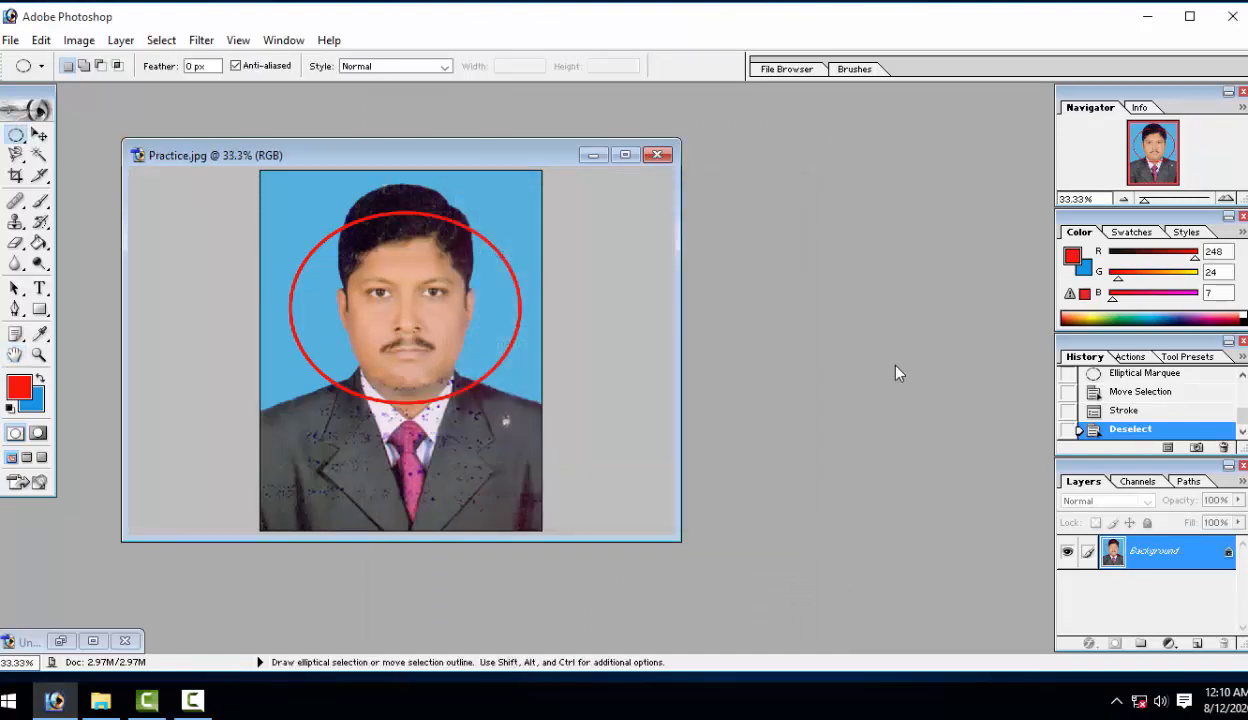